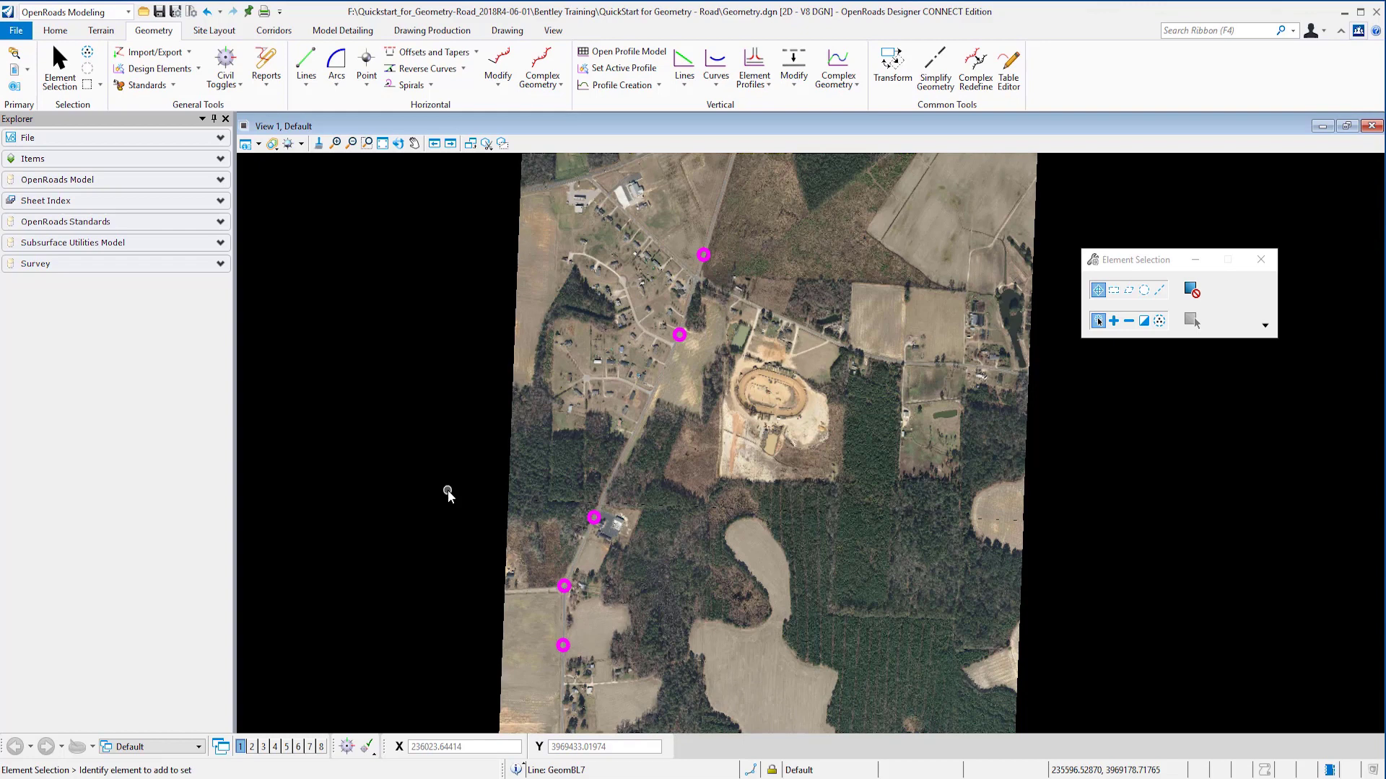
# Step: Start a Geom_Baseline line at the center of the southernmost magenta circle, with the snap mode set to catch circle centers
pyautogui.click(304, 63)
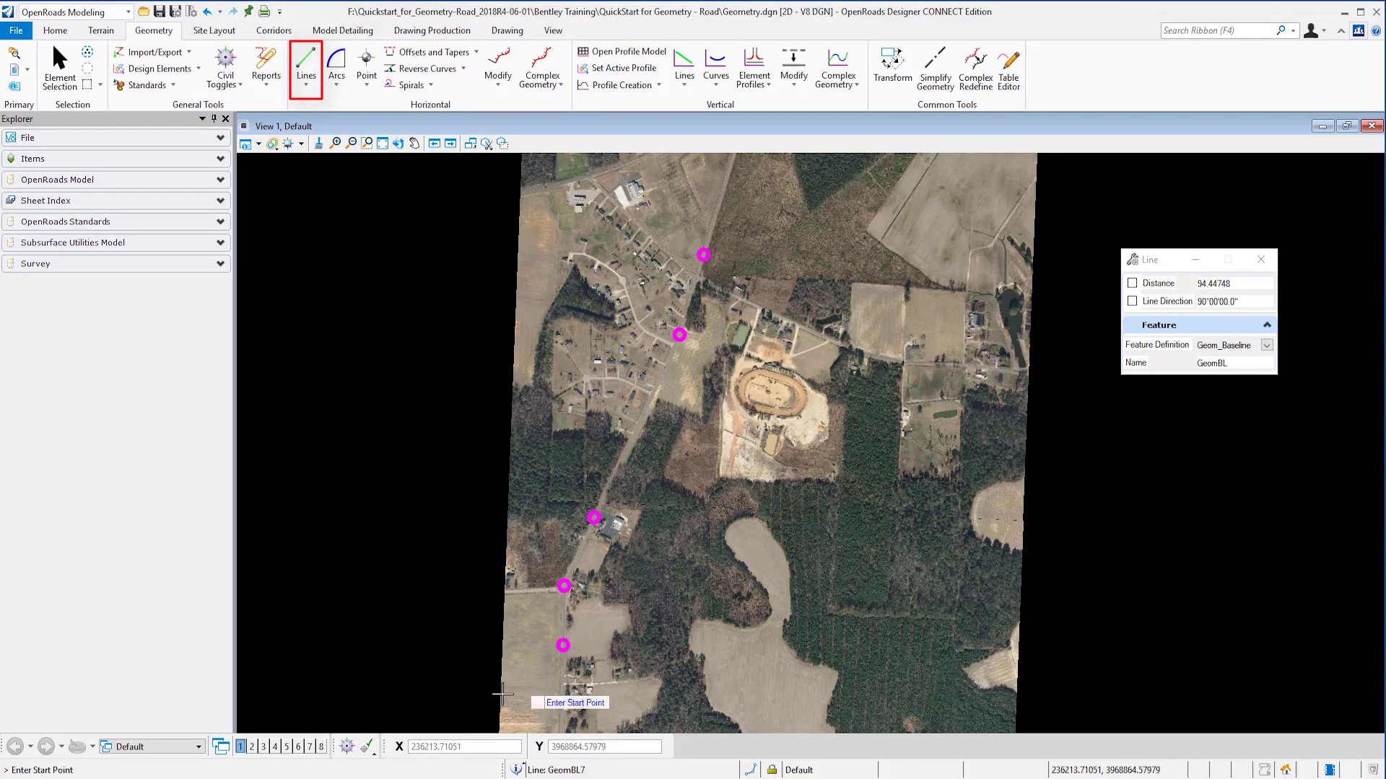
pyautogui.scroll(5, 548, 650)
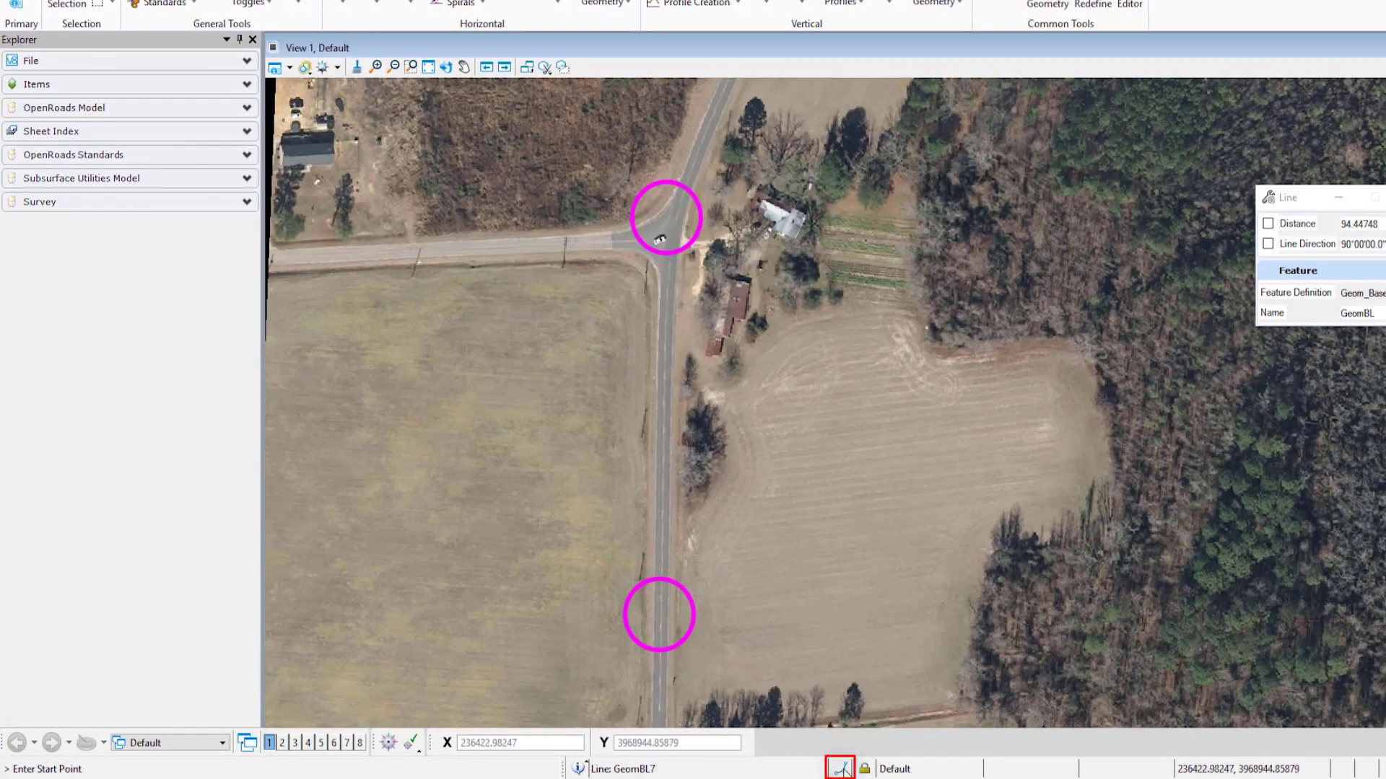
pyautogui.click(845, 765)
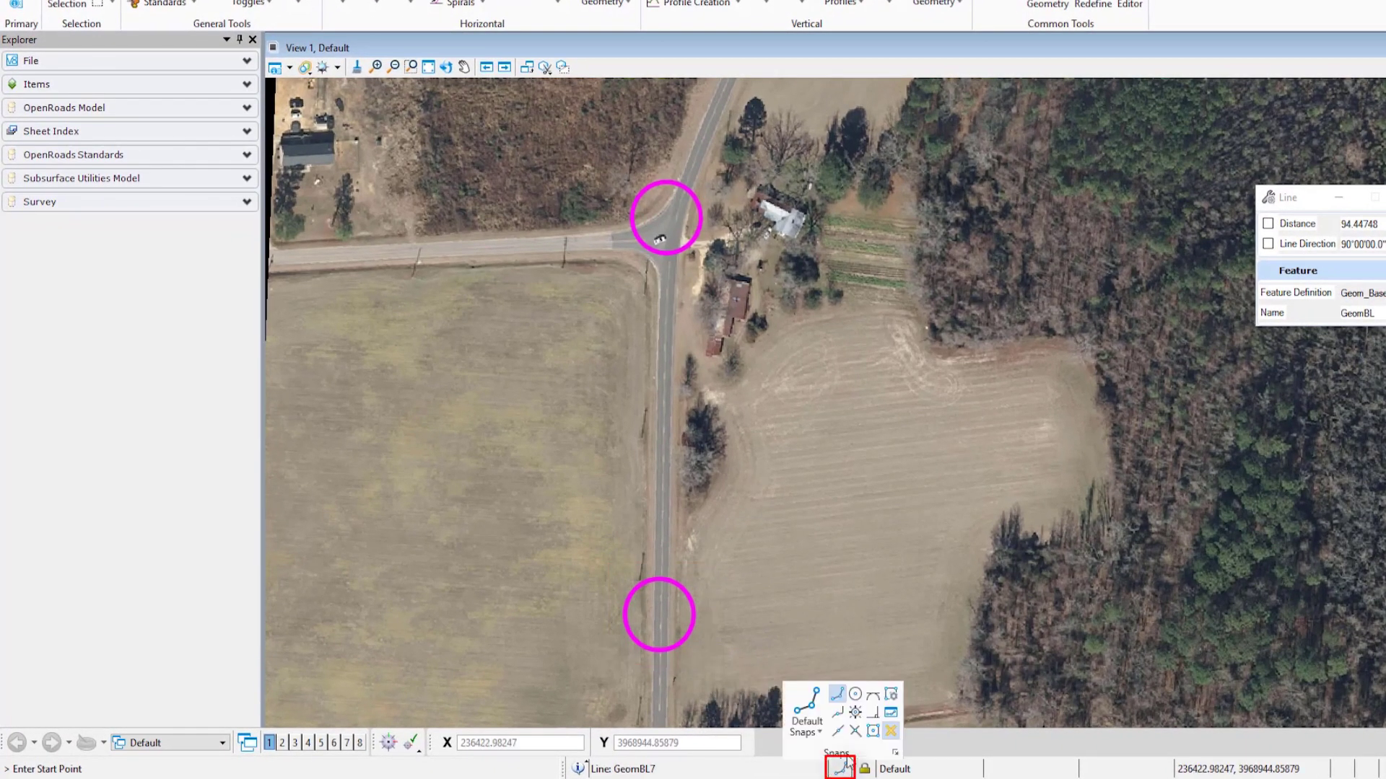
pyautogui.click(855, 693)
pyautogui.click(659, 615)
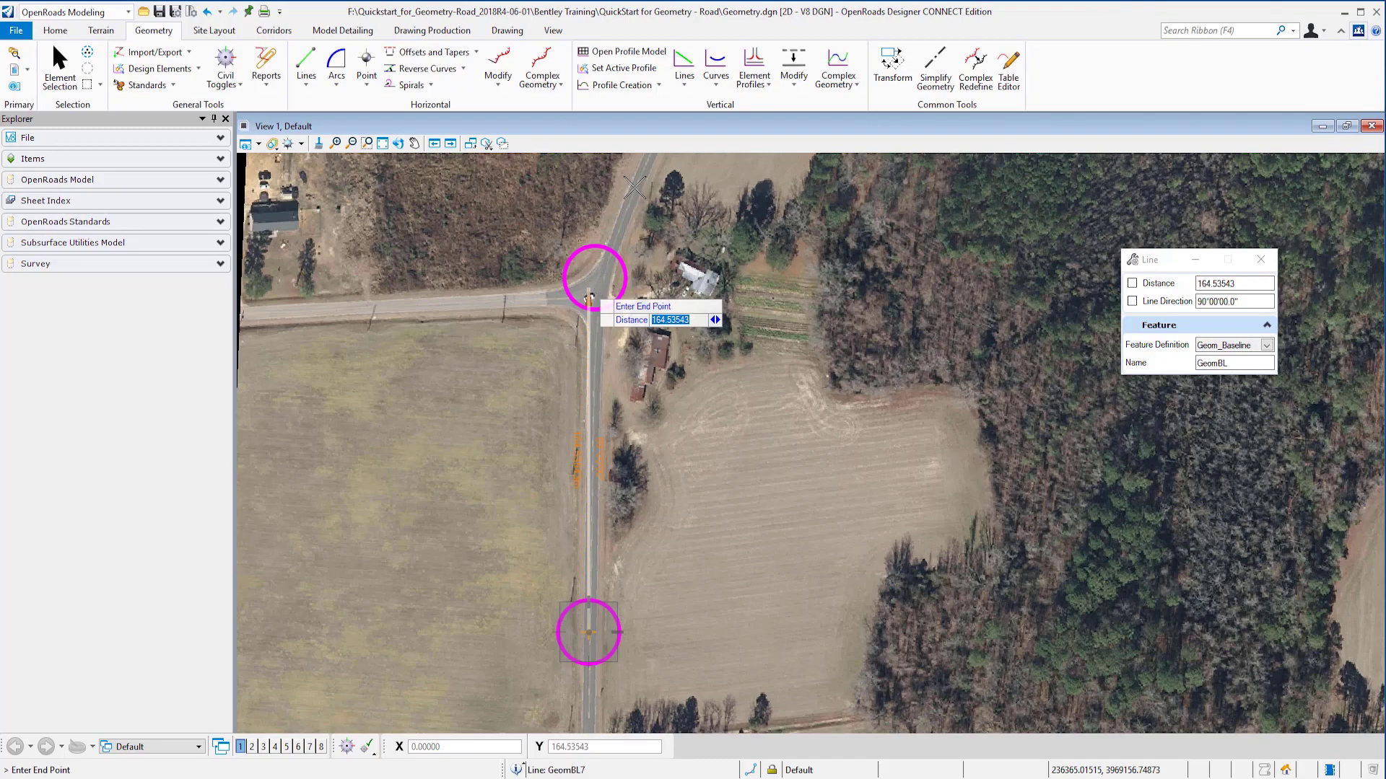
# Step: Draw connected baseline lines northward along the road through the centers of the second and third circles to the fourth circle's center
pyautogui.moveTo(614, 185); pyautogui.dragTo(539, 480, button='middle')
pyautogui.scroll(-3, 615, 357)
pyautogui.scroll(2, 635, 289)
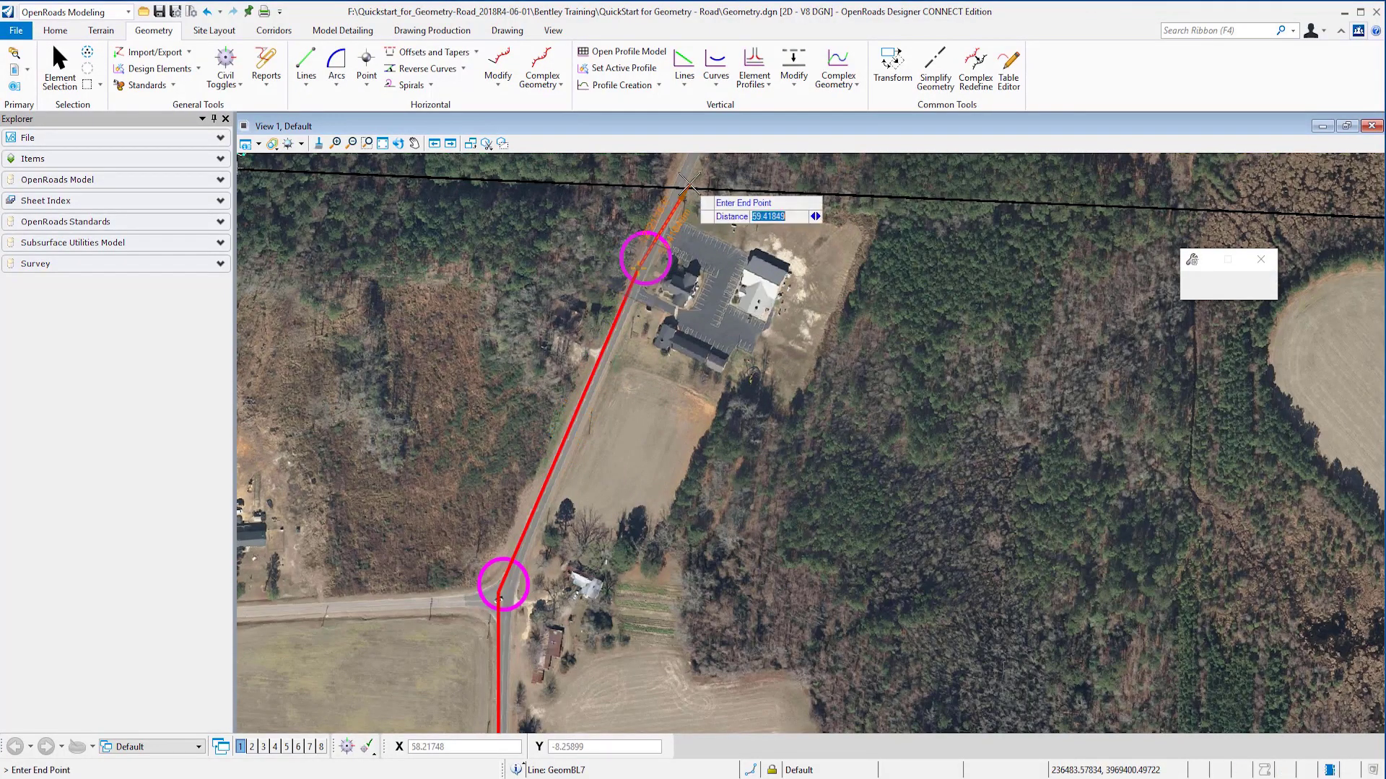
pyautogui.moveTo(677, 202); pyautogui.dragTo(533, 534, button='middle')
pyautogui.moveTo(632, 297); pyautogui.dragTo(482, 618, button='middle')
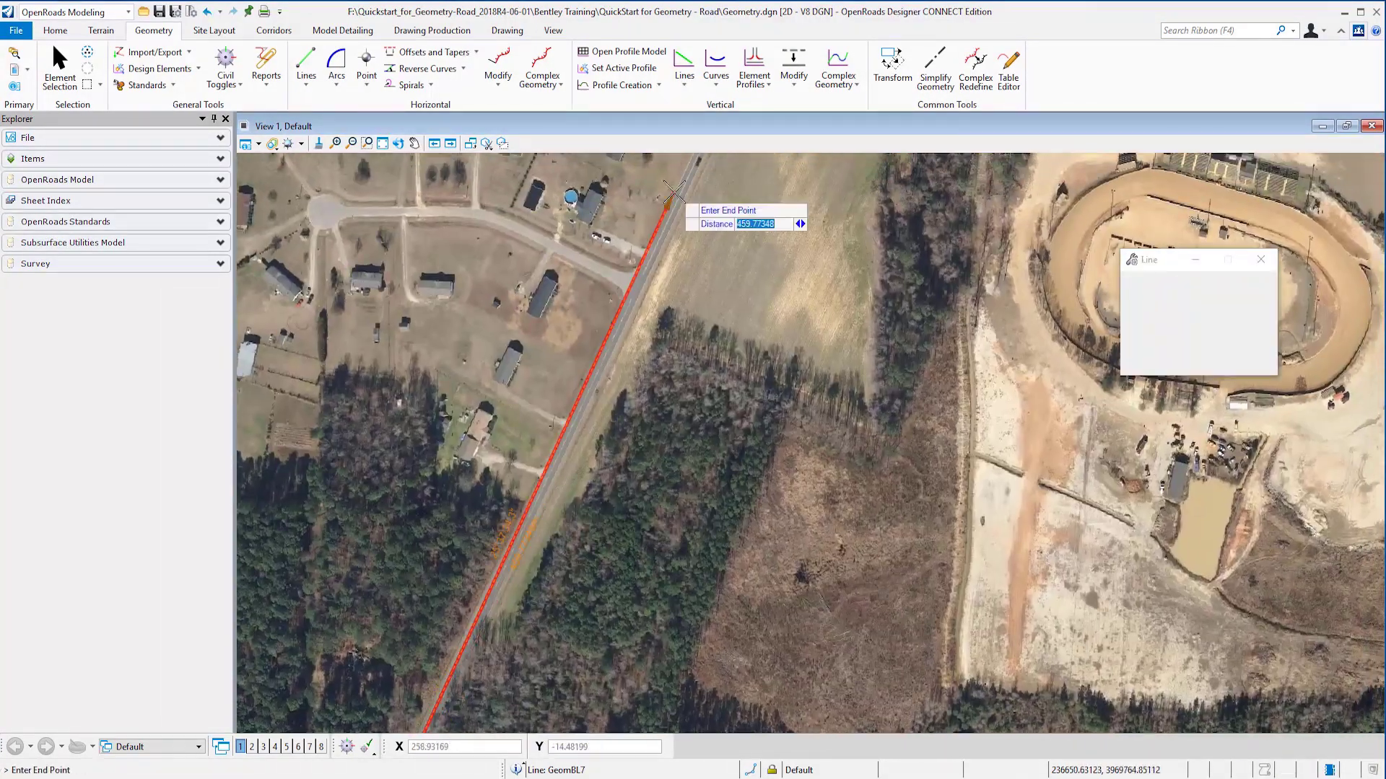
pyautogui.moveTo(665, 191); pyautogui.dragTo(530, 511, button='middle')
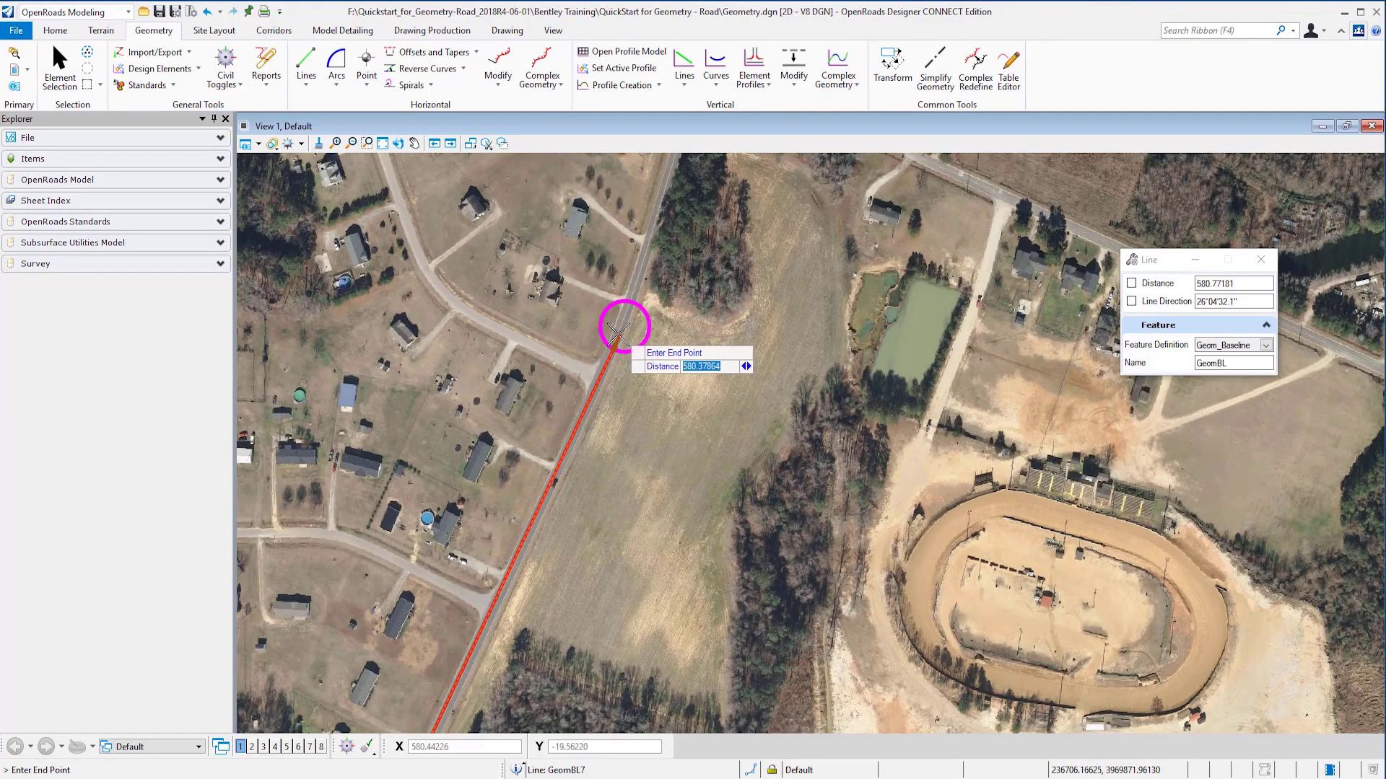
pyautogui.click(617, 333)
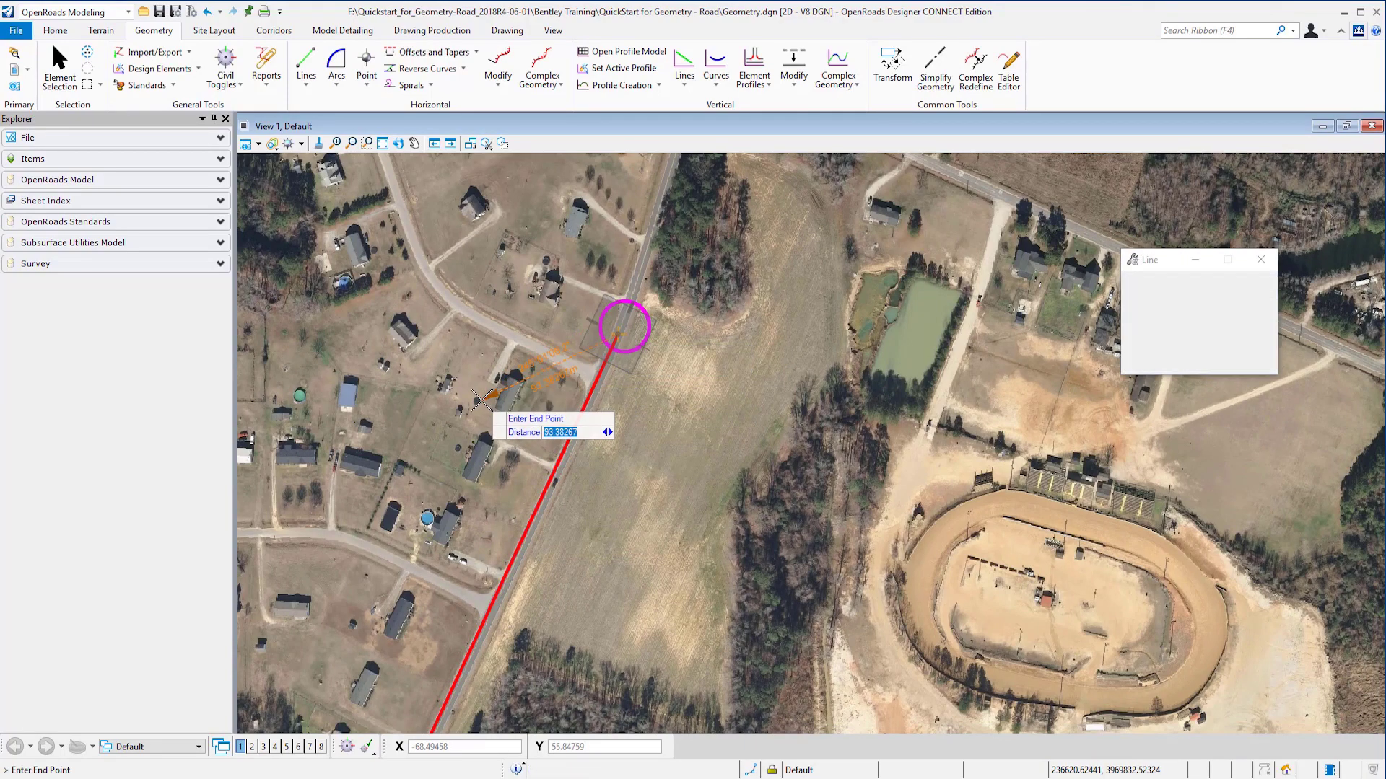
# Step: End the line chain and select the southernmost baseline line near its endpoint to examine its handles and snap rule
pyautogui.scroll(-3, 385, 432)
pyautogui.moveTo(429, 505); pyautogui.dragTo(689, 187, button='middle')
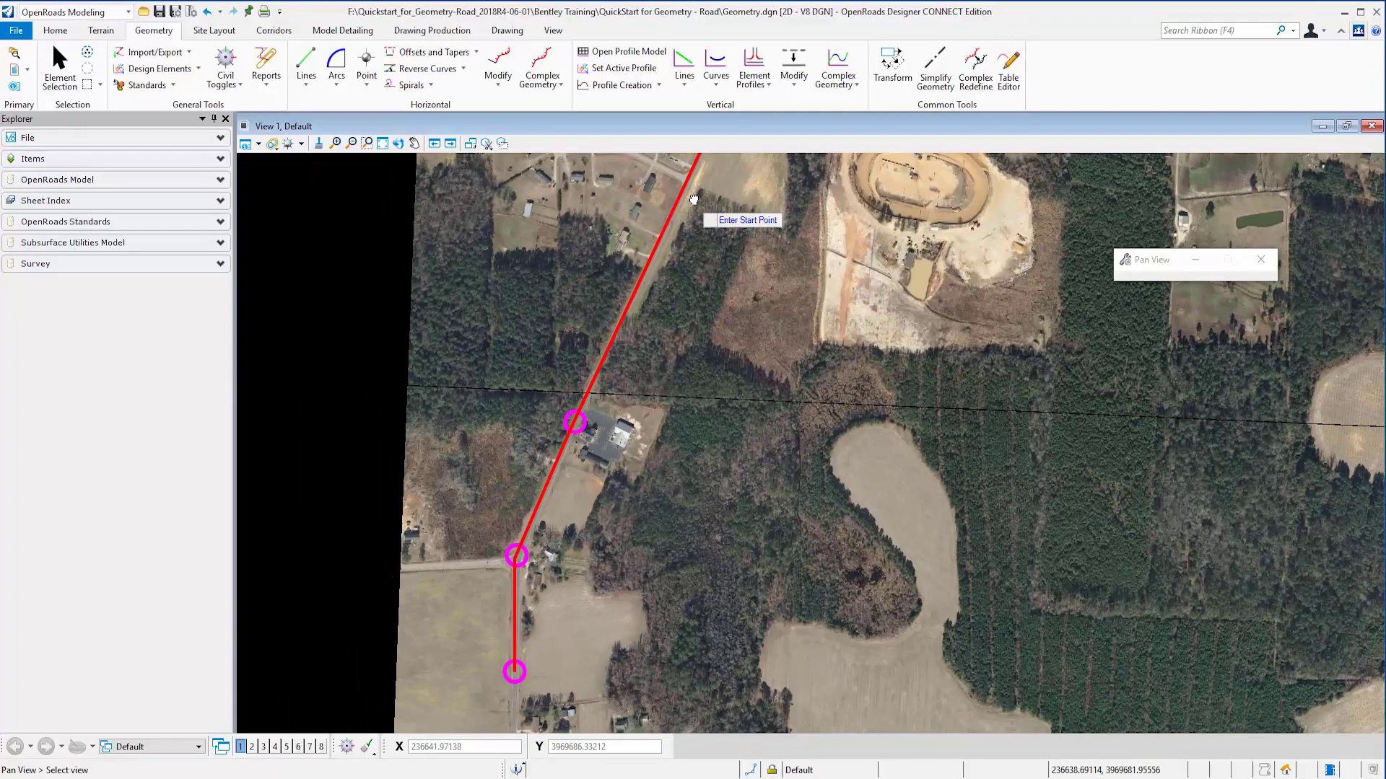
pyautogui.moveTo(624, 646); pyautogui.dragTo(660, 520, button='middle')
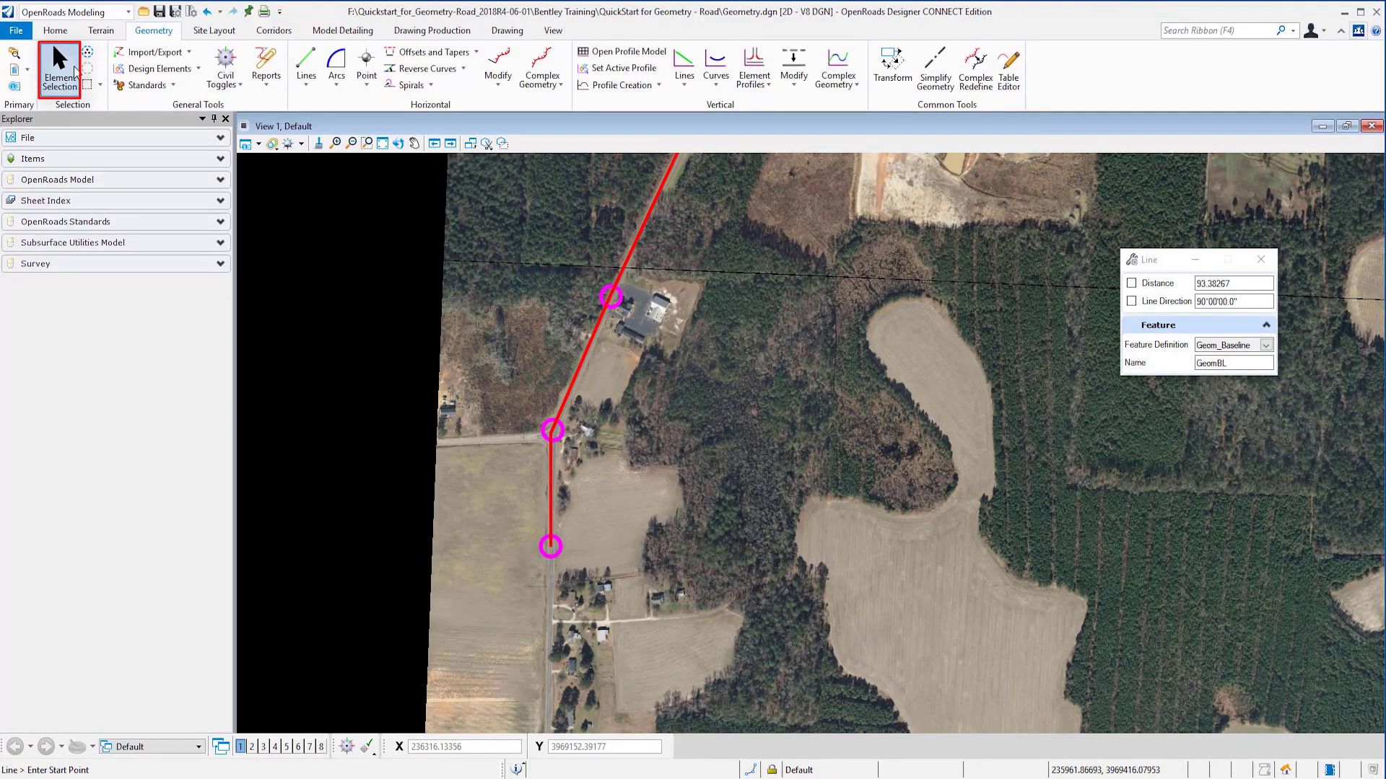
pyautogui.click(68, 68)
pyautogui.scroll(8, 548, 538)
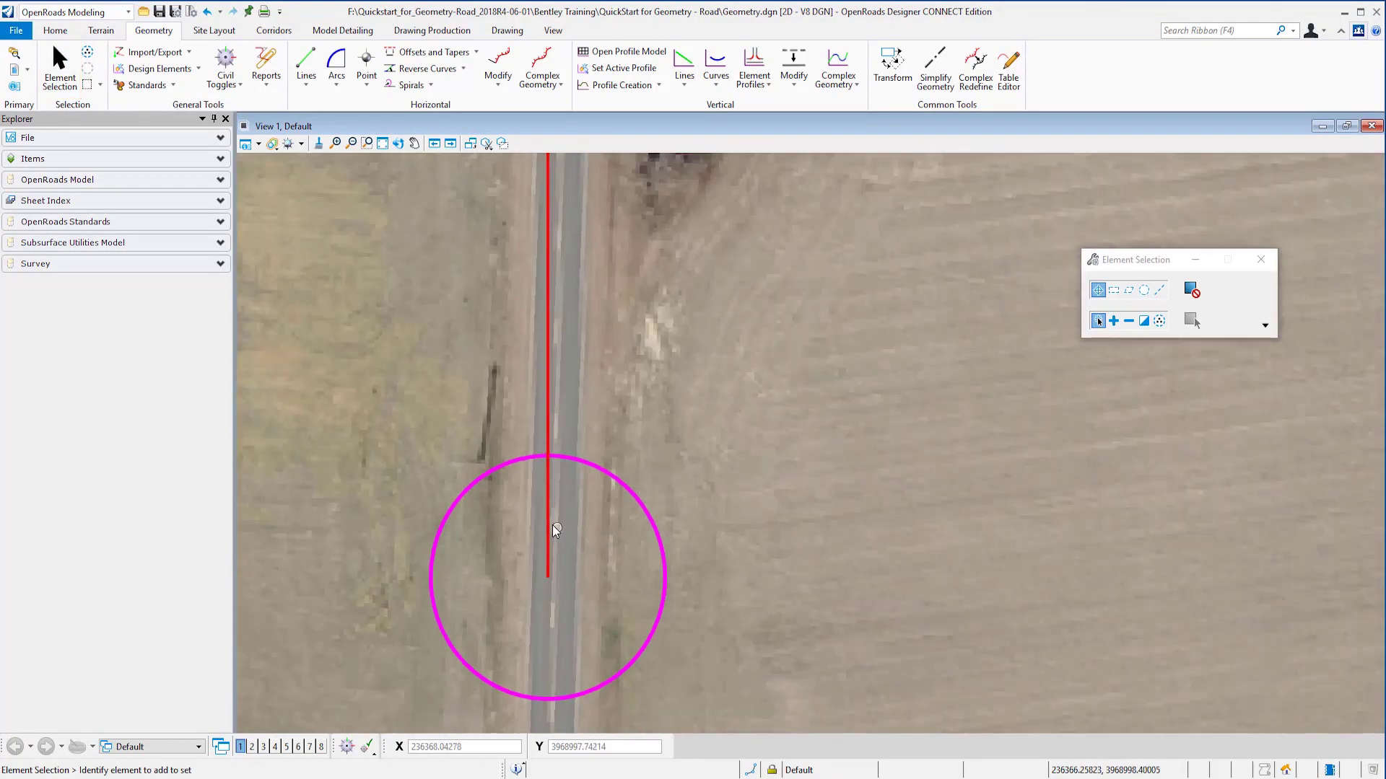
pyautogui.click(550, 555)
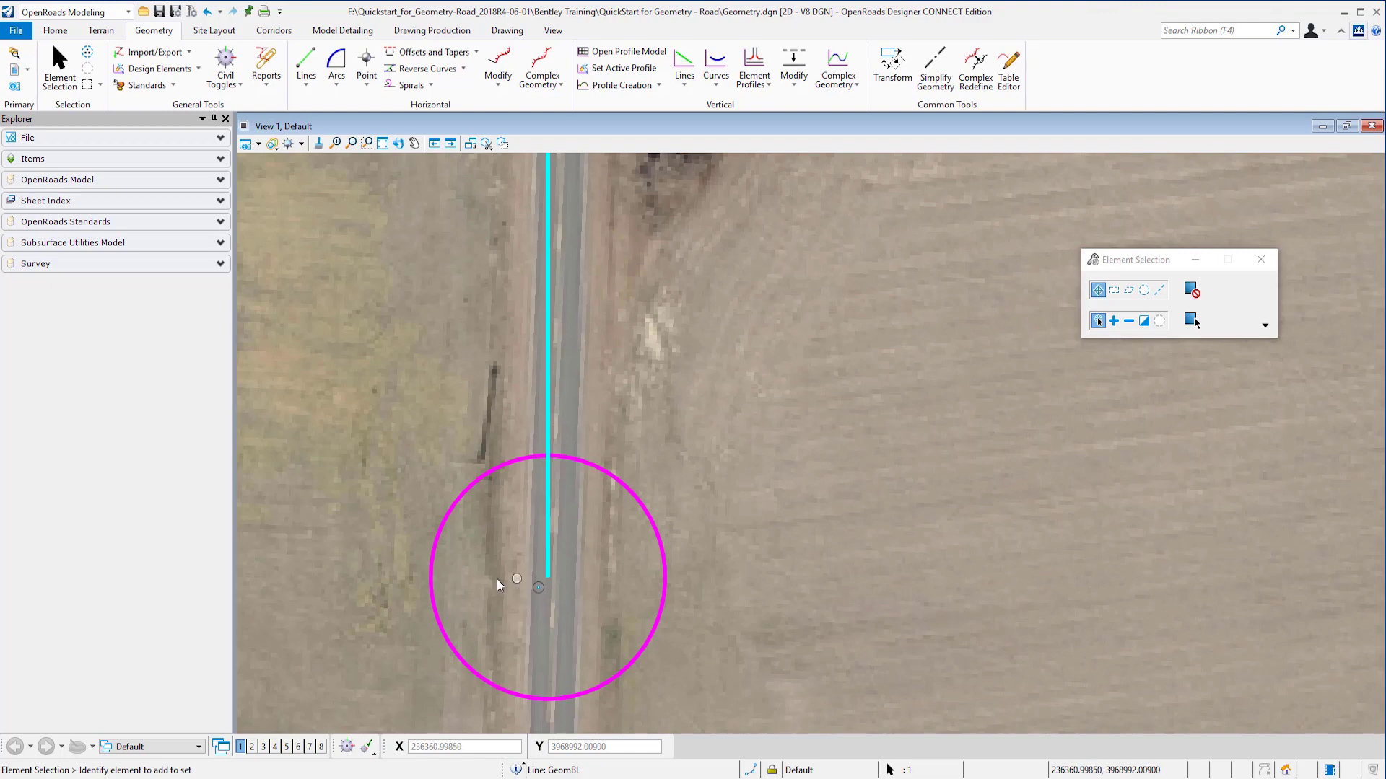
# Step: Move the southernmost circle by its center west into the field, and again east across the road
pyautogui.click(432, 578)
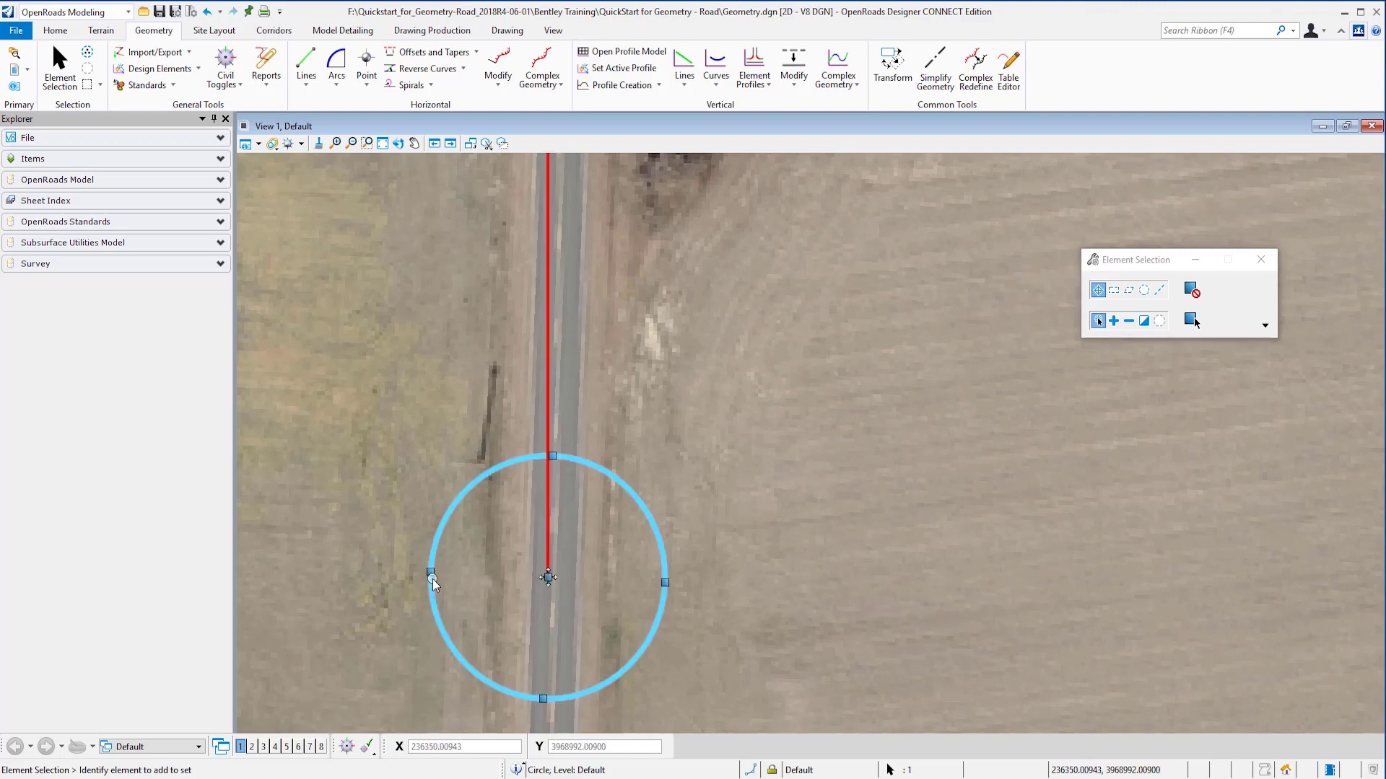
pyautogui.click(548, 577)
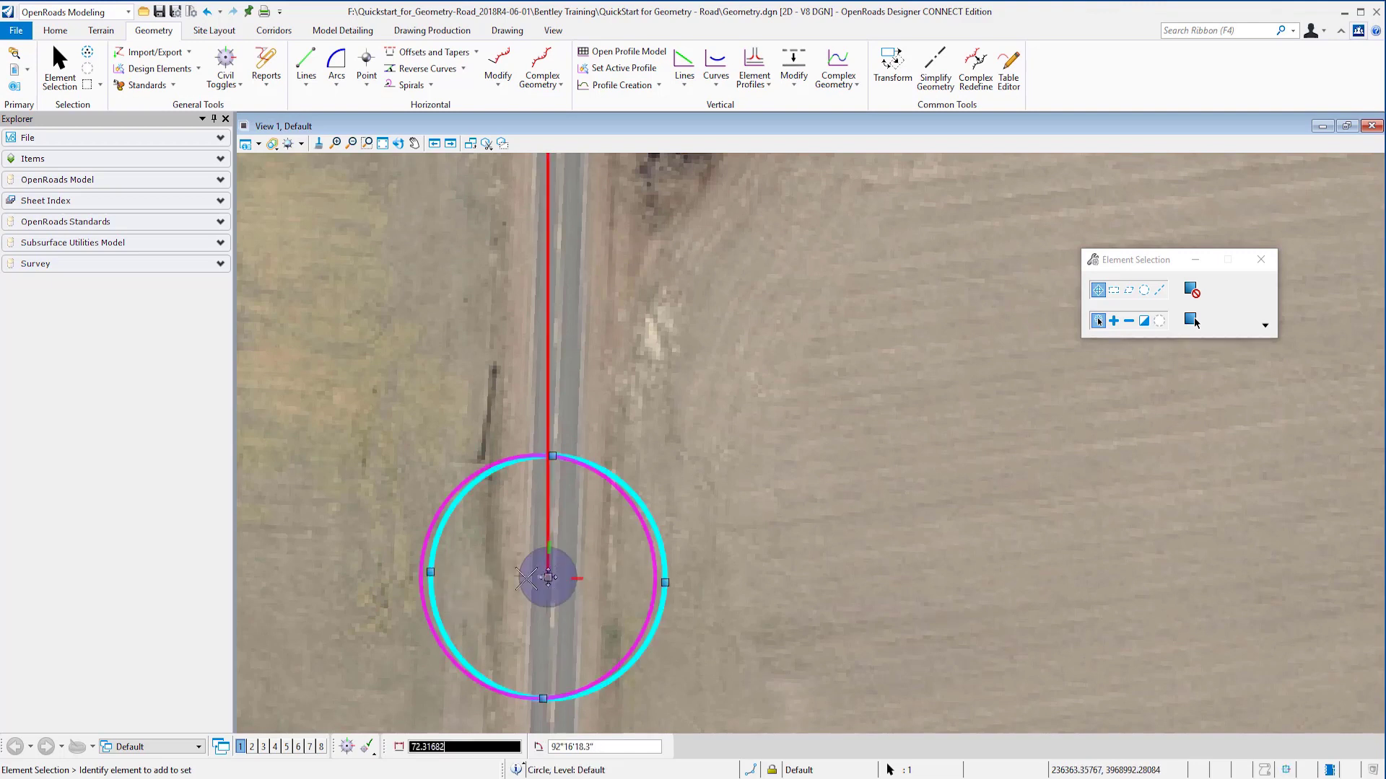
pyautogui.click(368, 584)
pyautogui.scroll(-4, 373, 581)
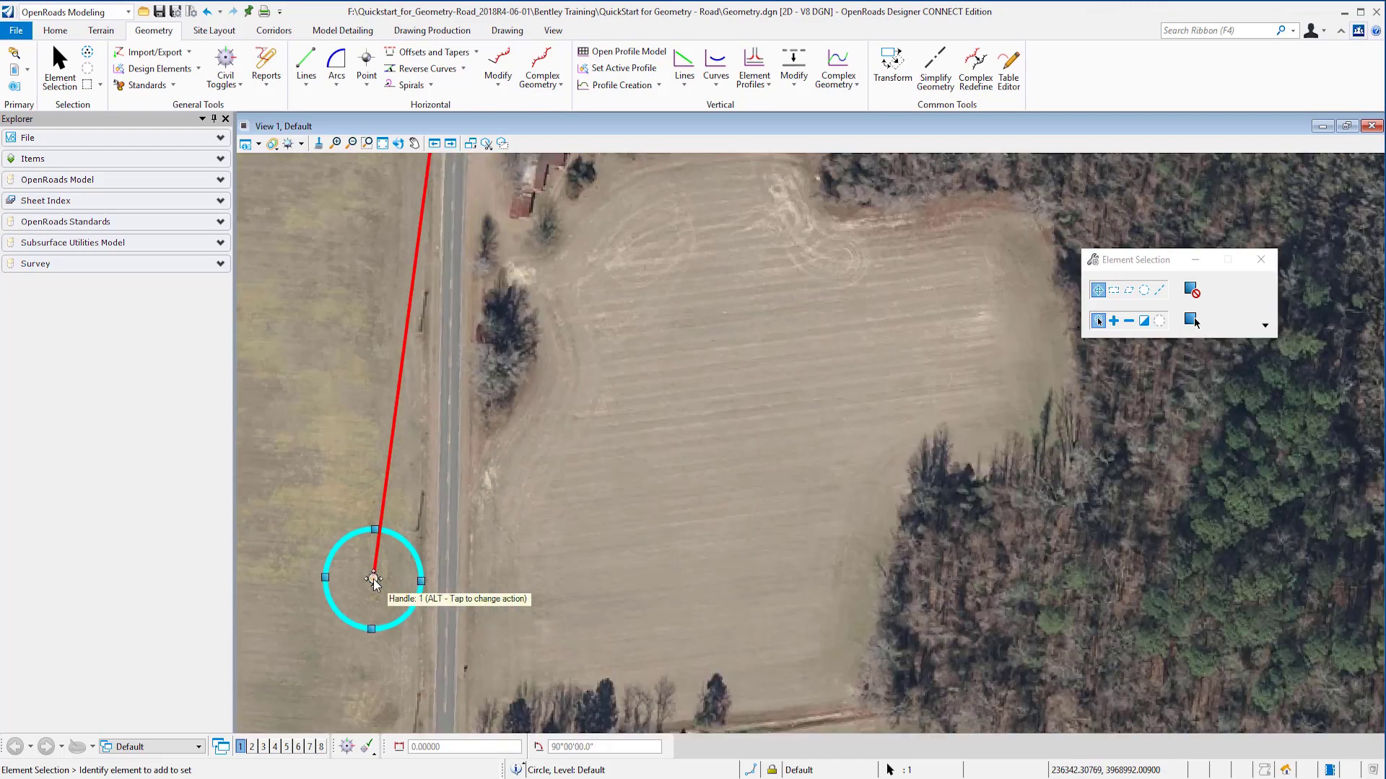
pyautogui.click(373, 580)
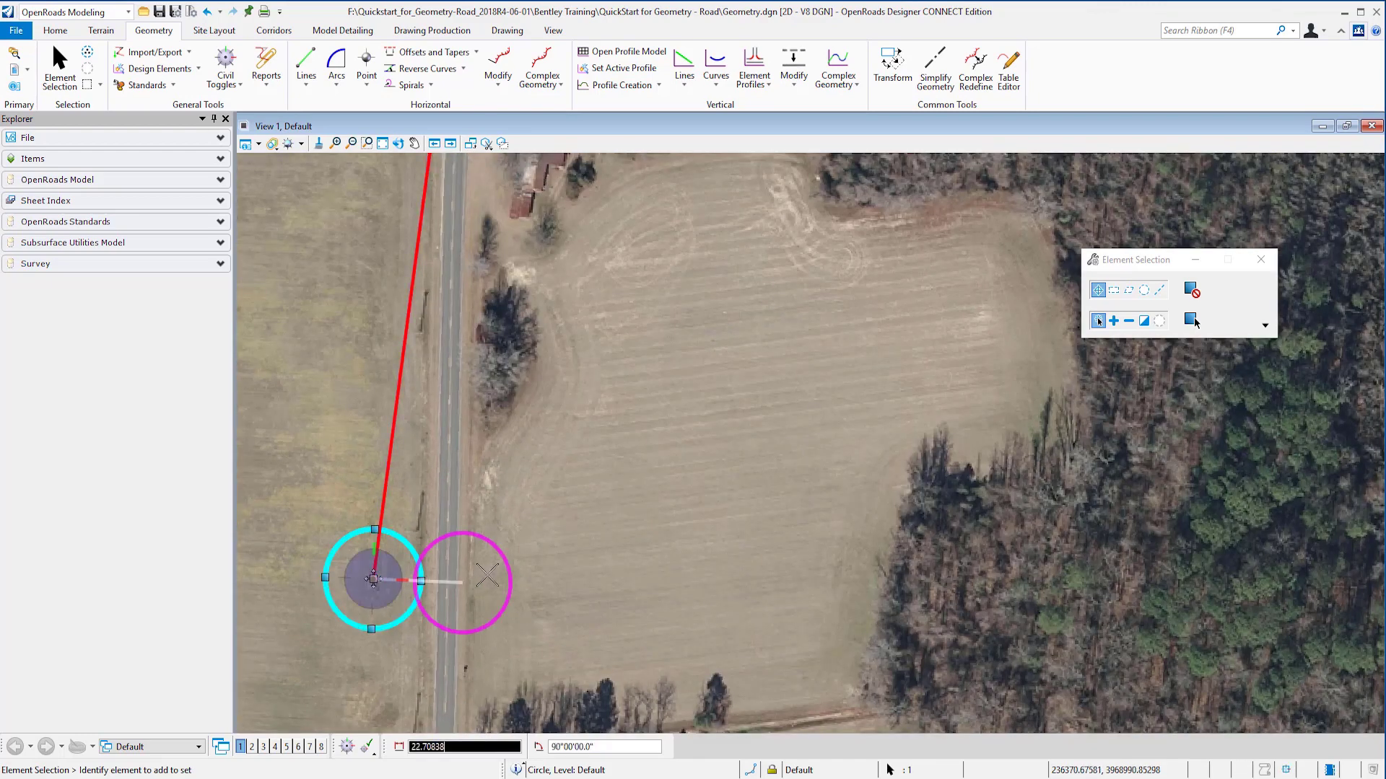
pyautogui.click(566, 586)
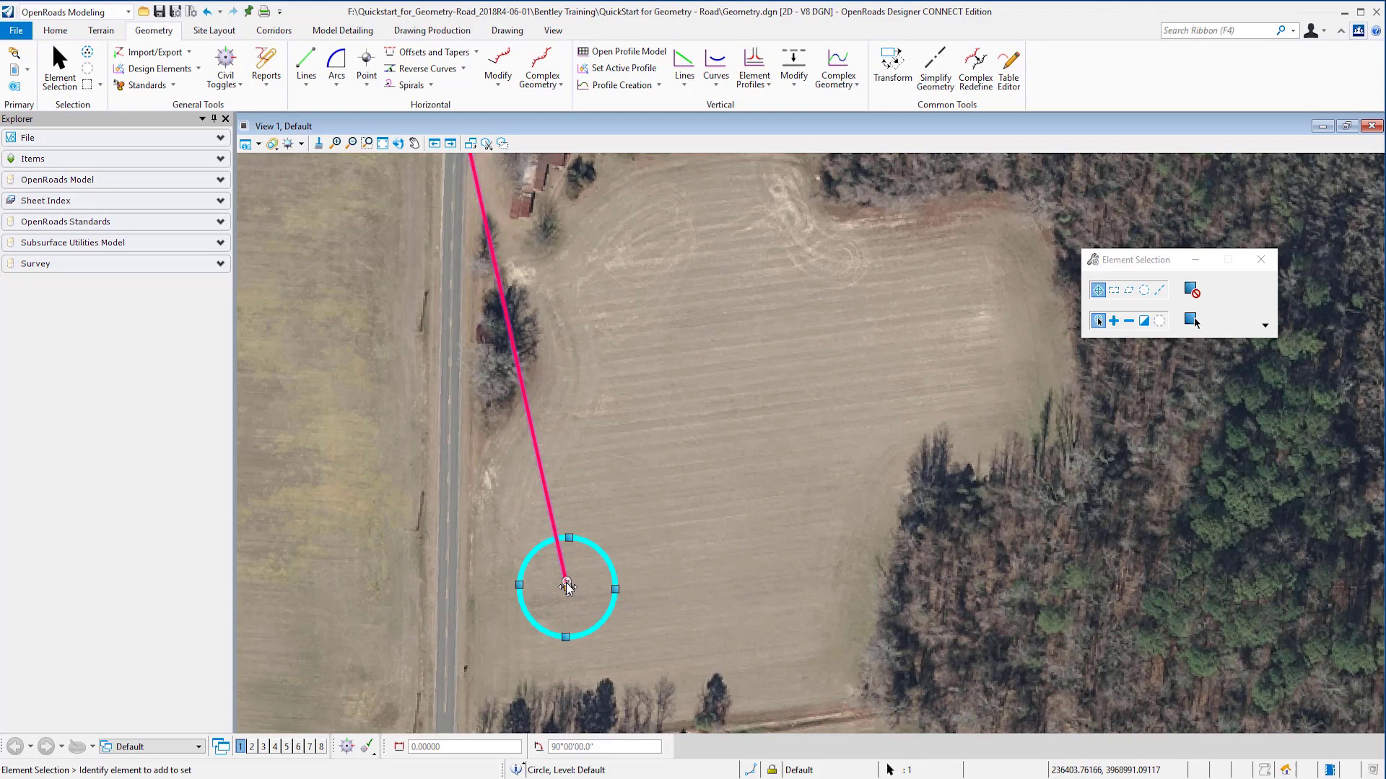
# Step: Move the southernmost circle back onto the road at the alignment's start and clear the selection
pyautogui.click(569, 588)
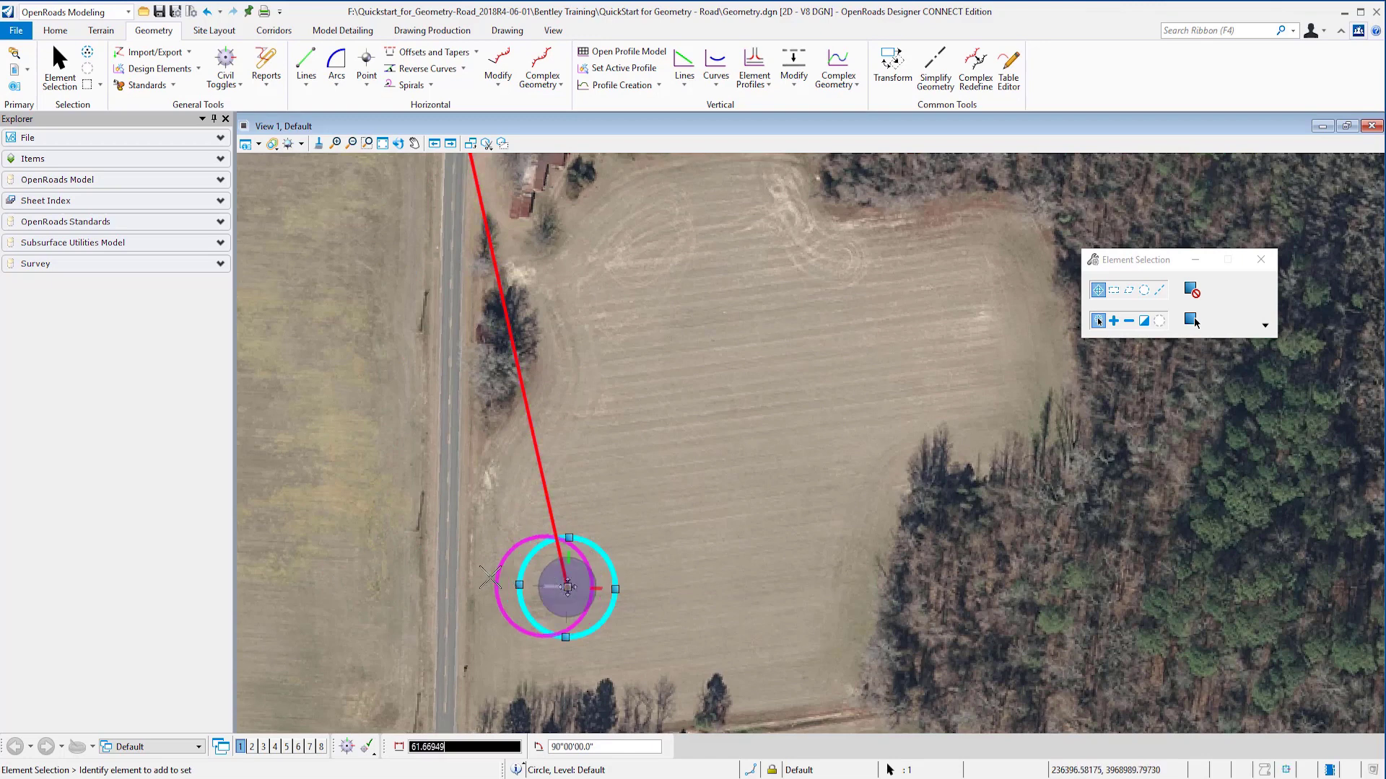
pyautogui.click(446, 582)
pyautogui.click(482, 391)
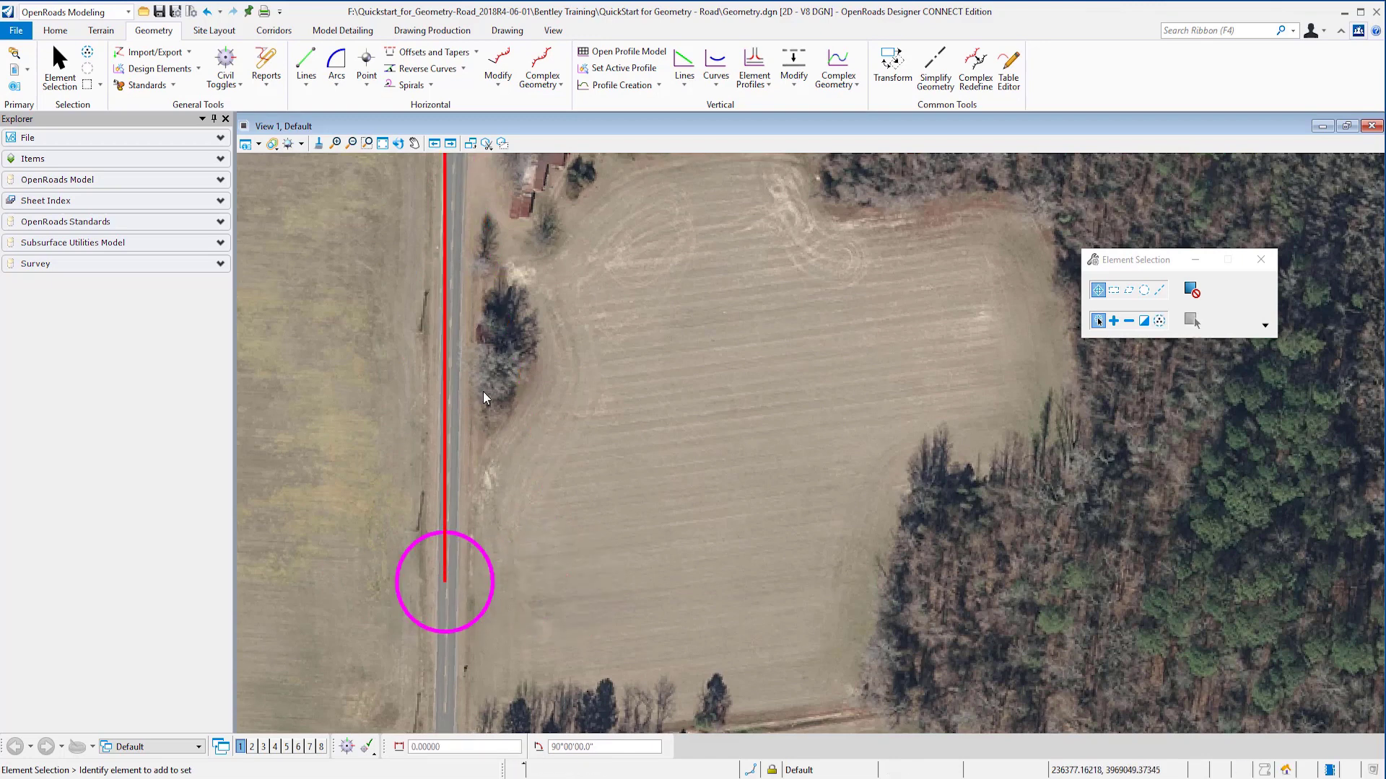
# Step: Move the southern endpoint of the first baseline line off the circle's center into the field east of the road
pyautogui.click(448, 575)
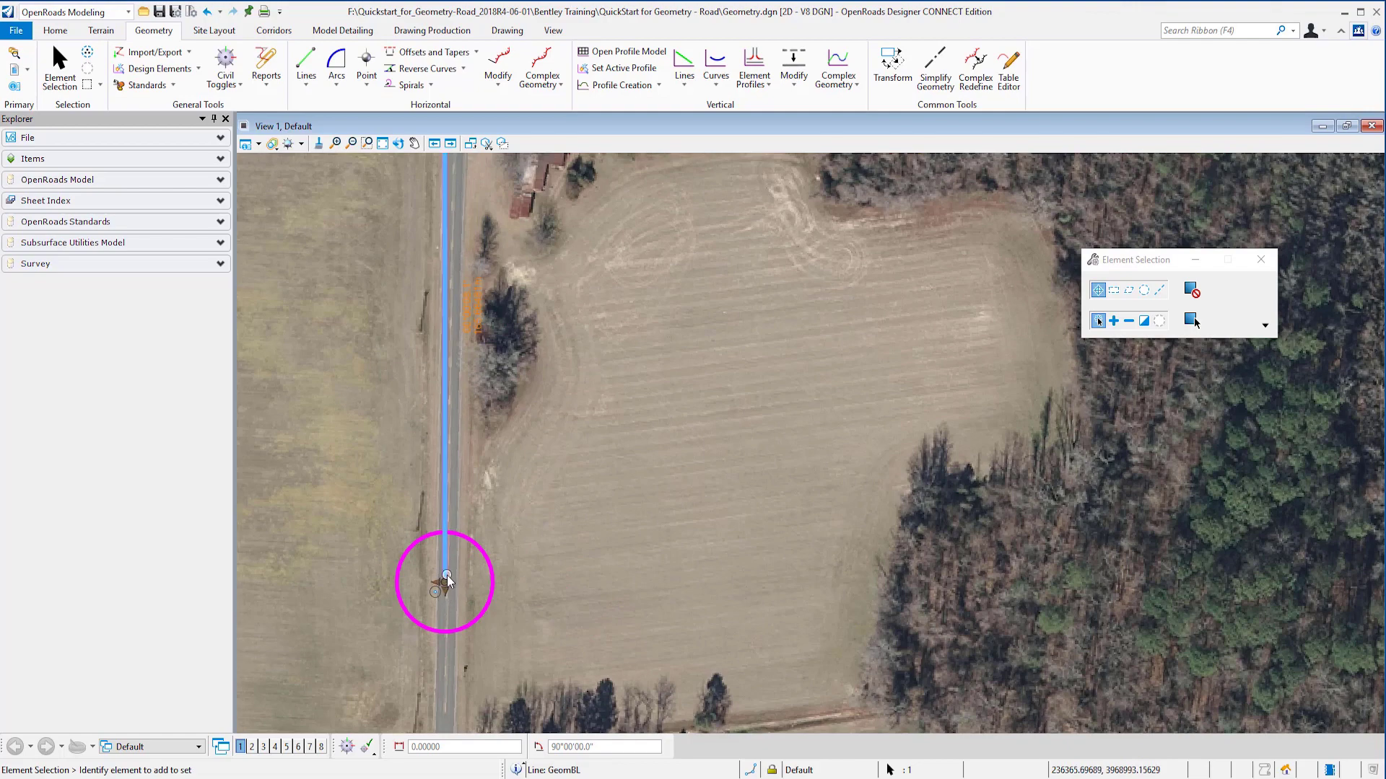
pyautogui.scroll(4, 447, 574)
pyautogui.click(440, 594)
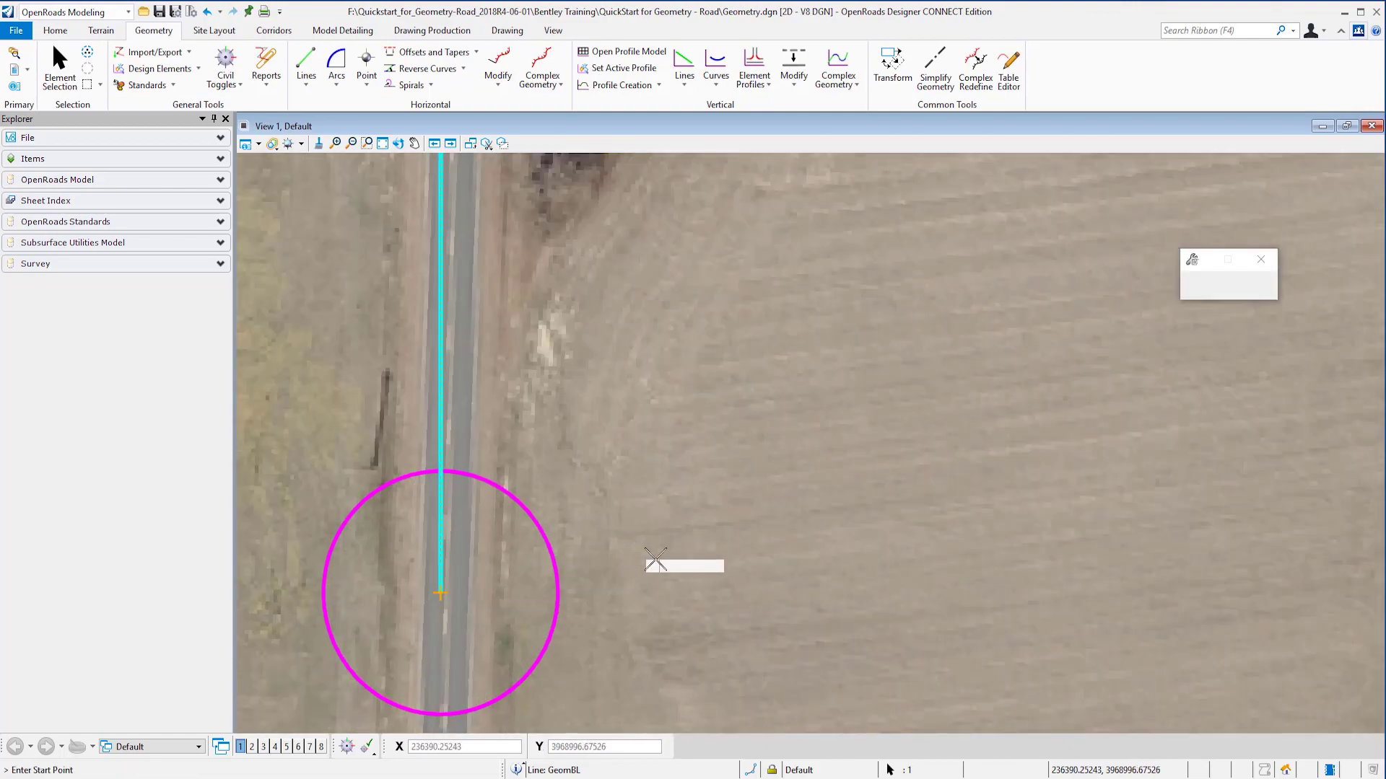
pyautogui.click(670, 574)
# Step: Snap the baseline line's southern endpoint back to the center of the southernmost circle
pyautogui.scroll(-2, 625, 544)
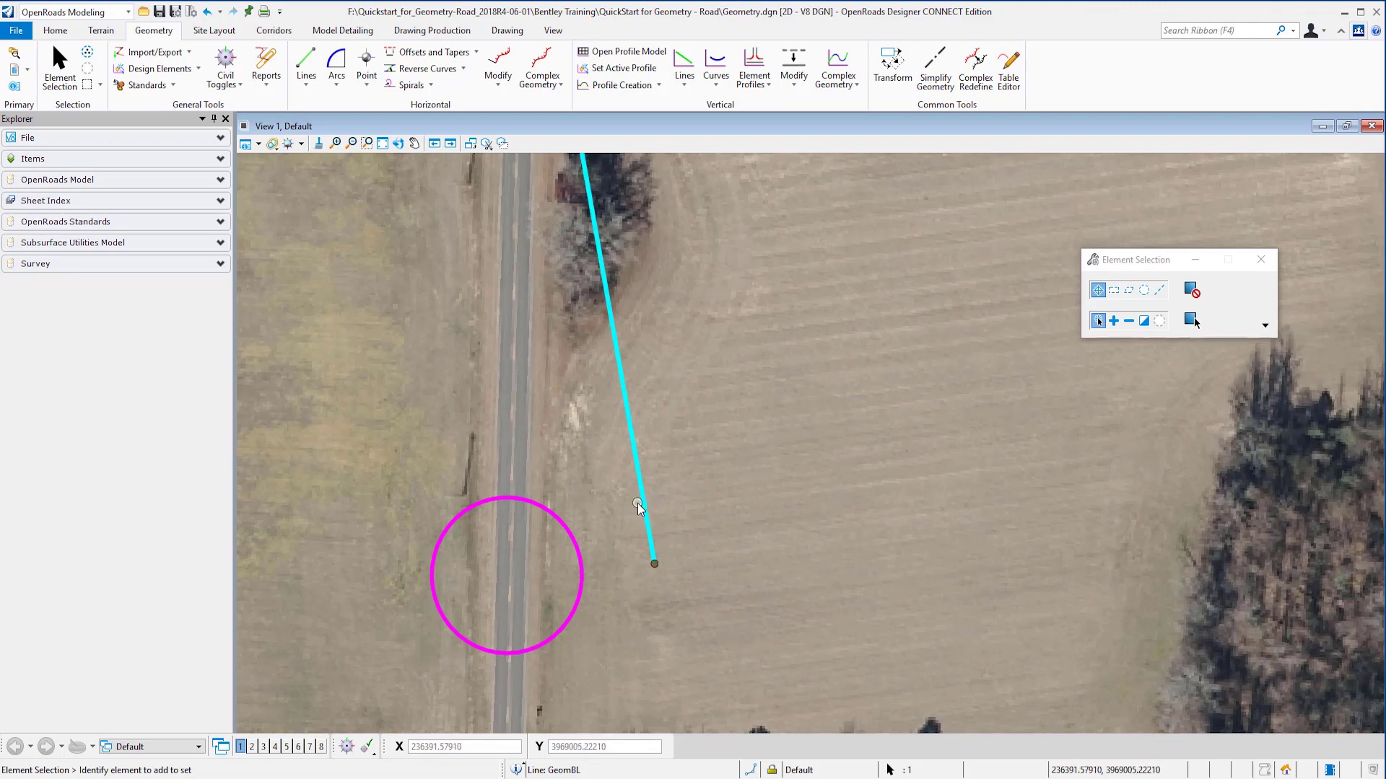
pyautogui.click(650, 526)
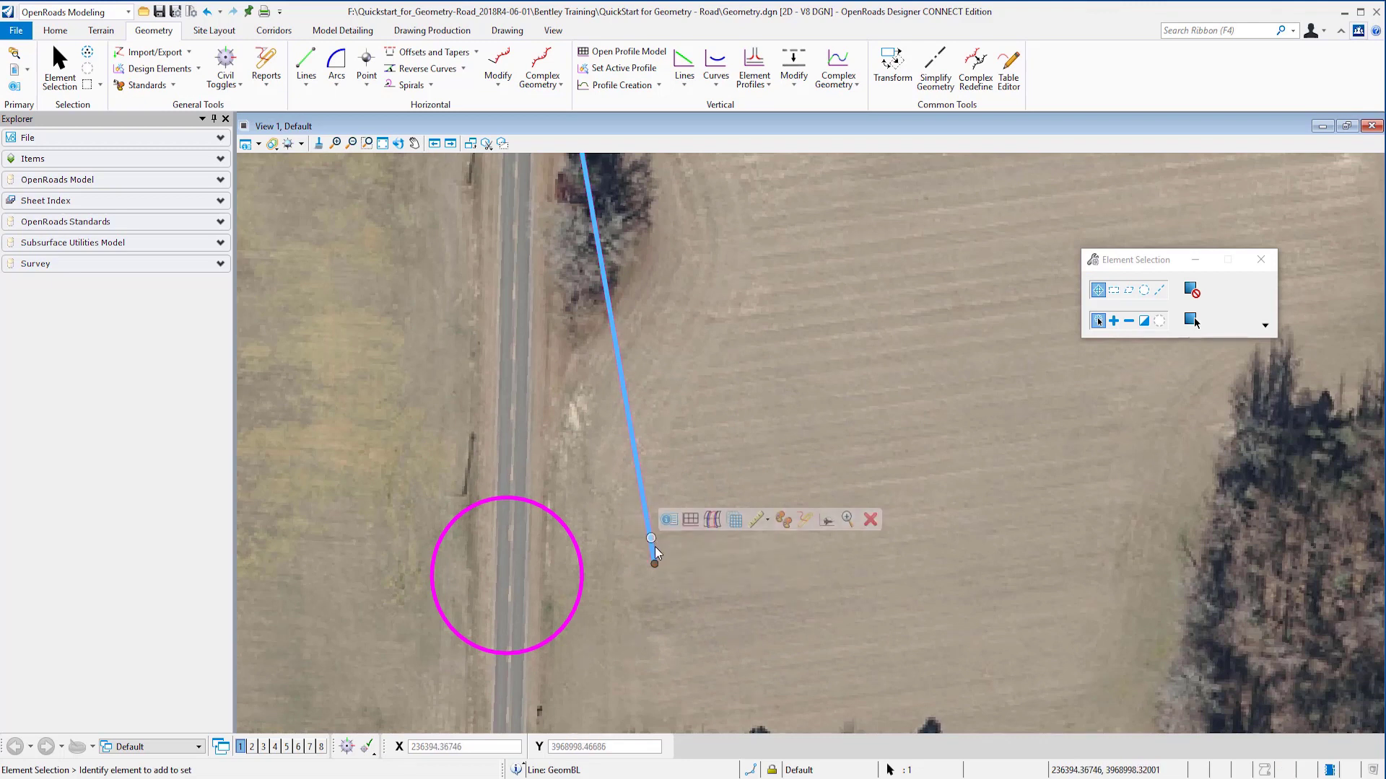
pyautogui.click(655, 566)
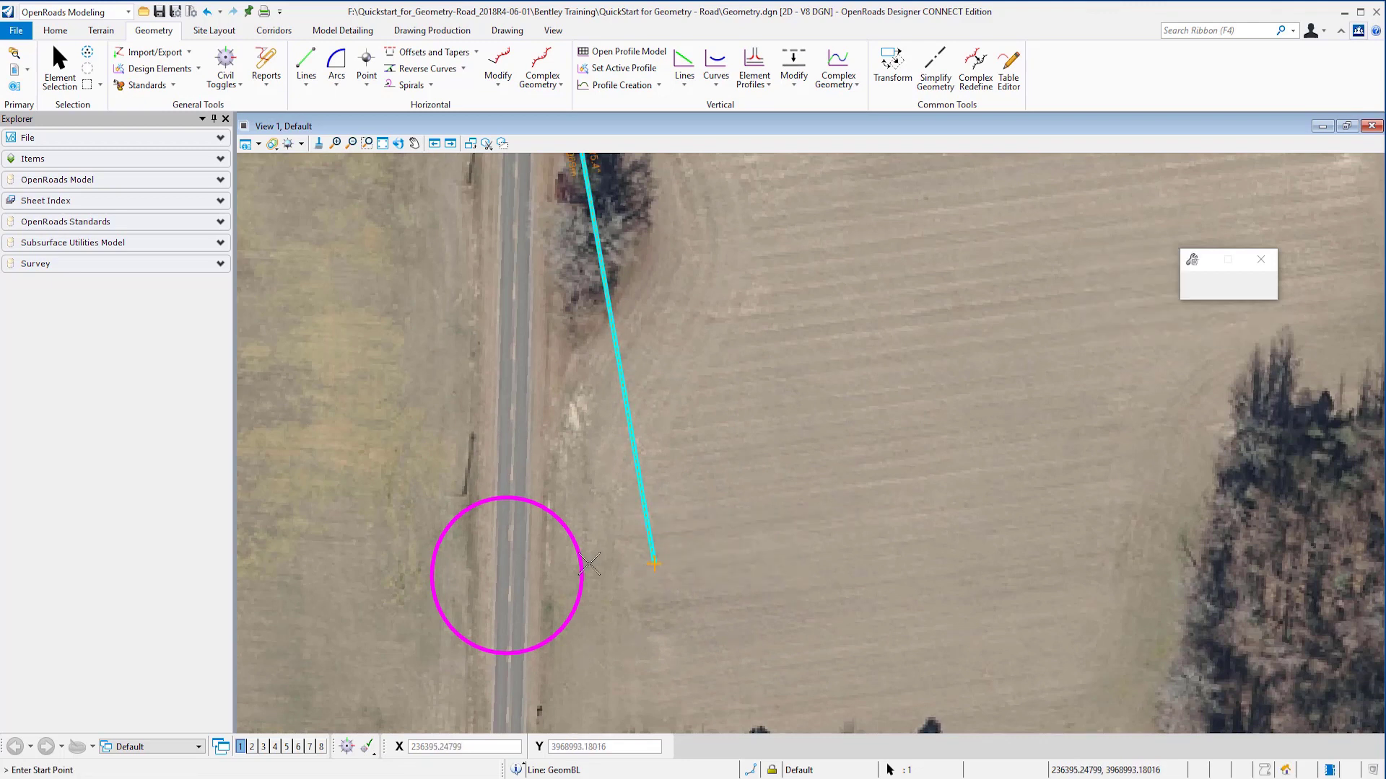
pyautogui.click(506, 576)
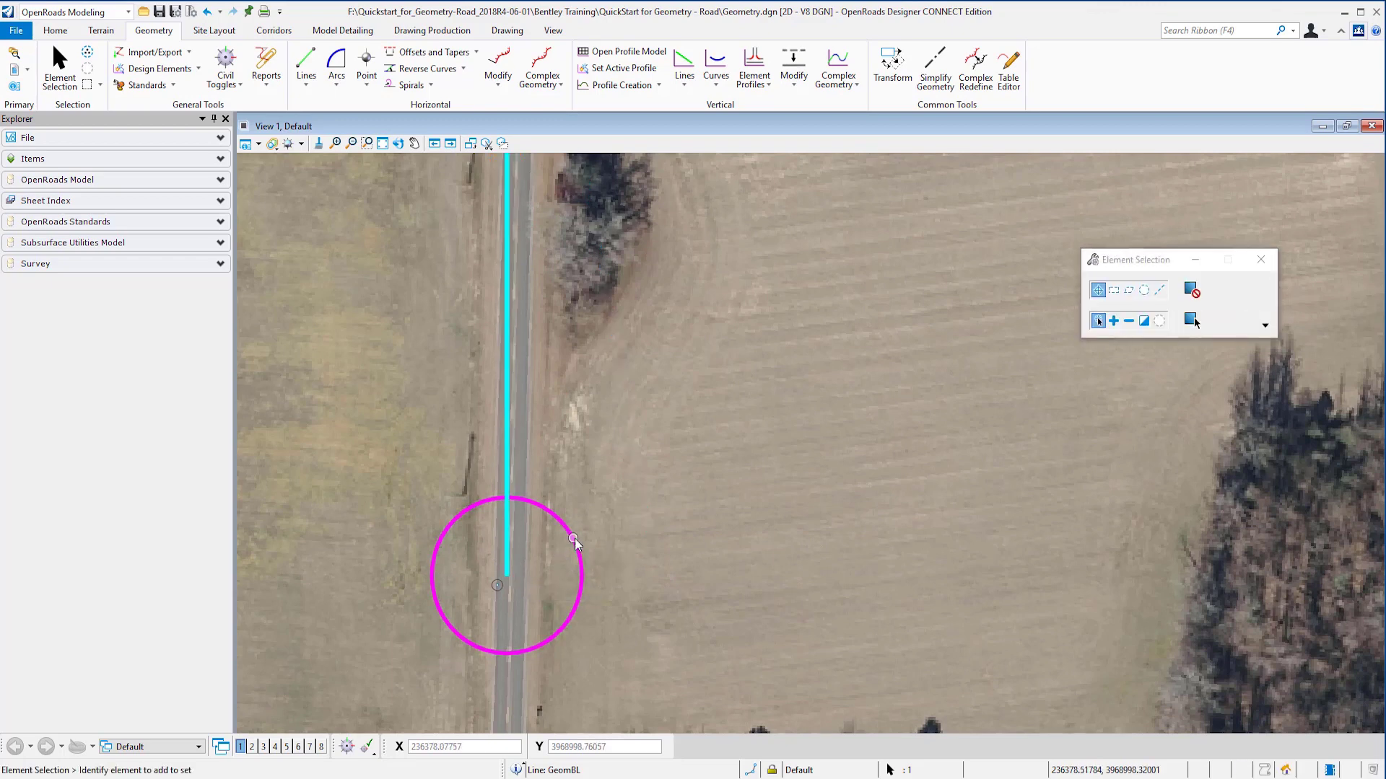
# Step: Begin a Simple Arc between elements at the road intersection, using the southern line first and the northeast-running line second
pyautogui.scroll(-2, 566, 426)
pyautogui.moveTo(567, 375); pyautogui.dragTo(516, 626, button='middle')
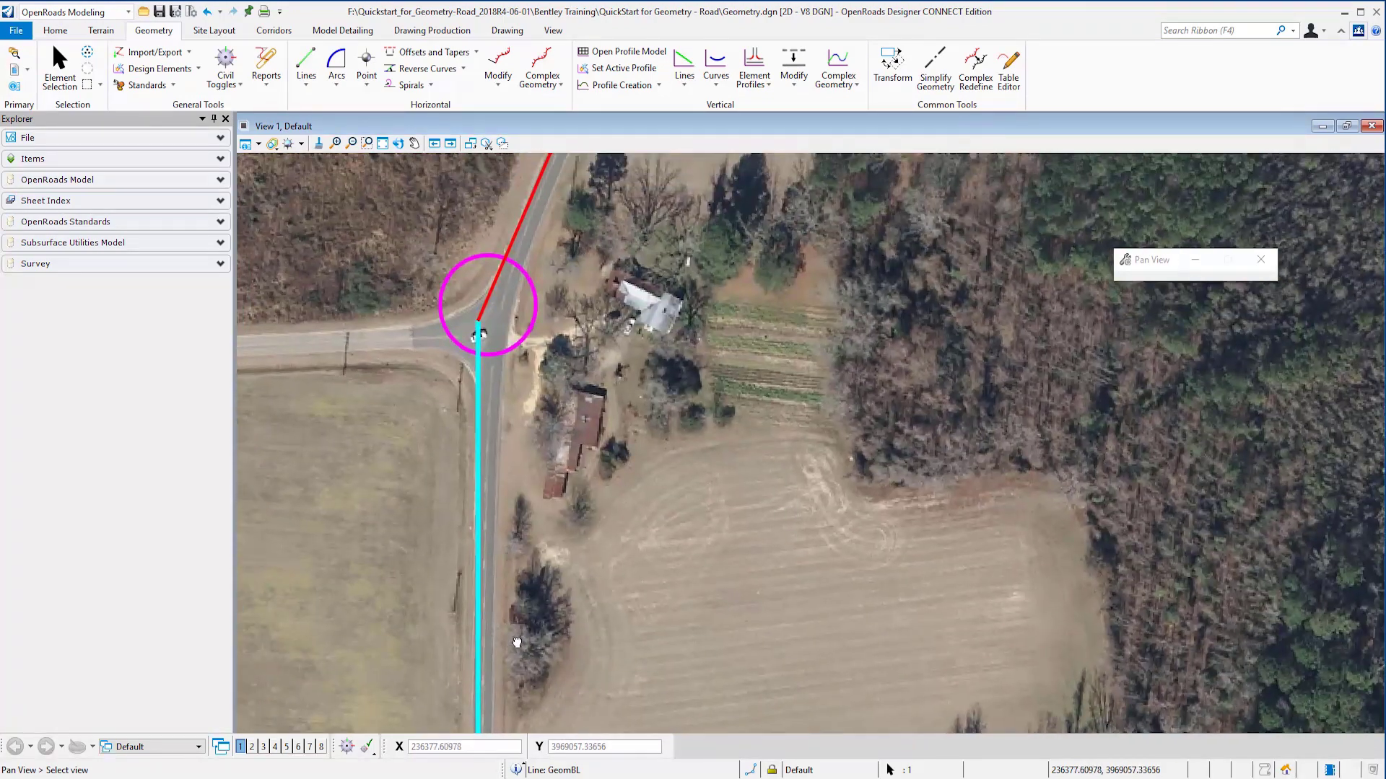
pyautogui.moveTo(491, 377); pyautogui.dragTo(525, 460, button='middle')
pyautogui.scroll(2, 513, 394)
pyautogui.scroll(1, 514, 394)
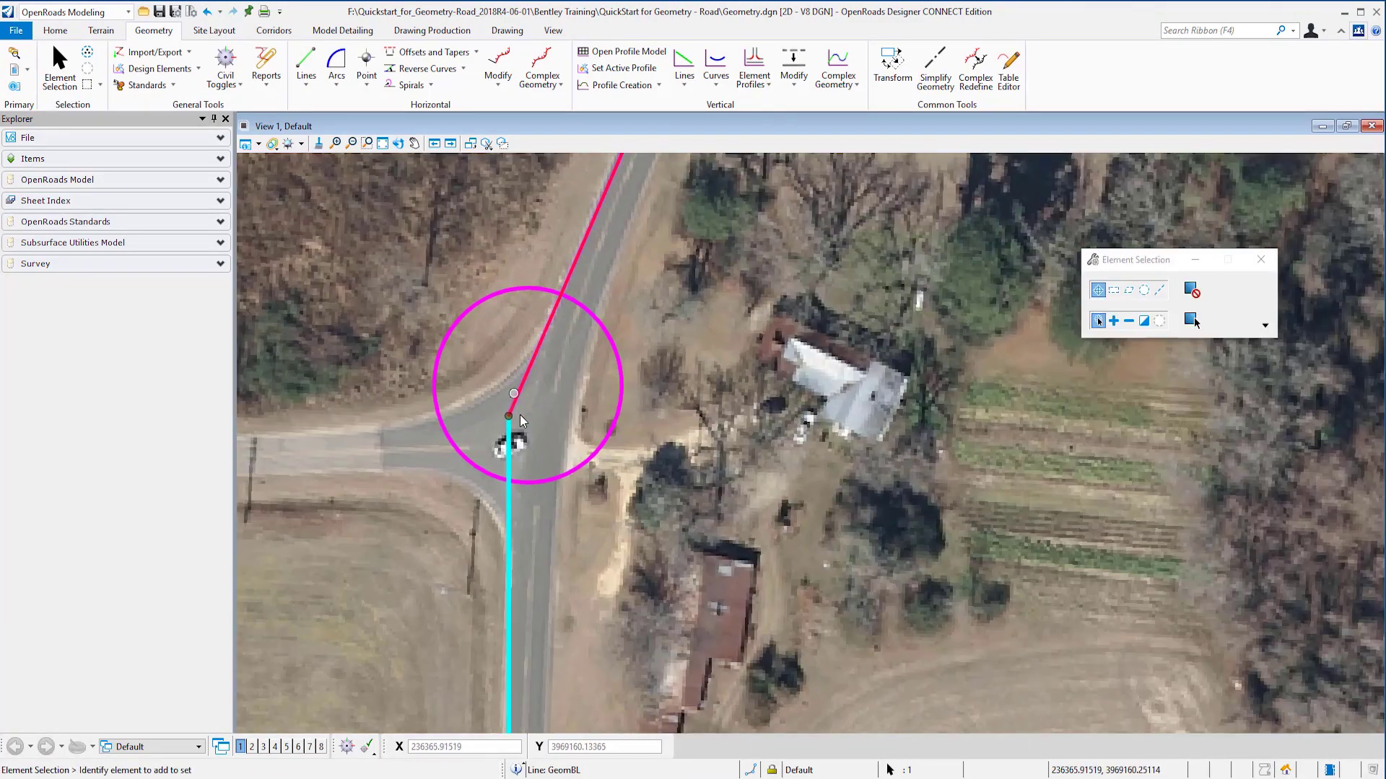
pyautogui.click(336, 80)
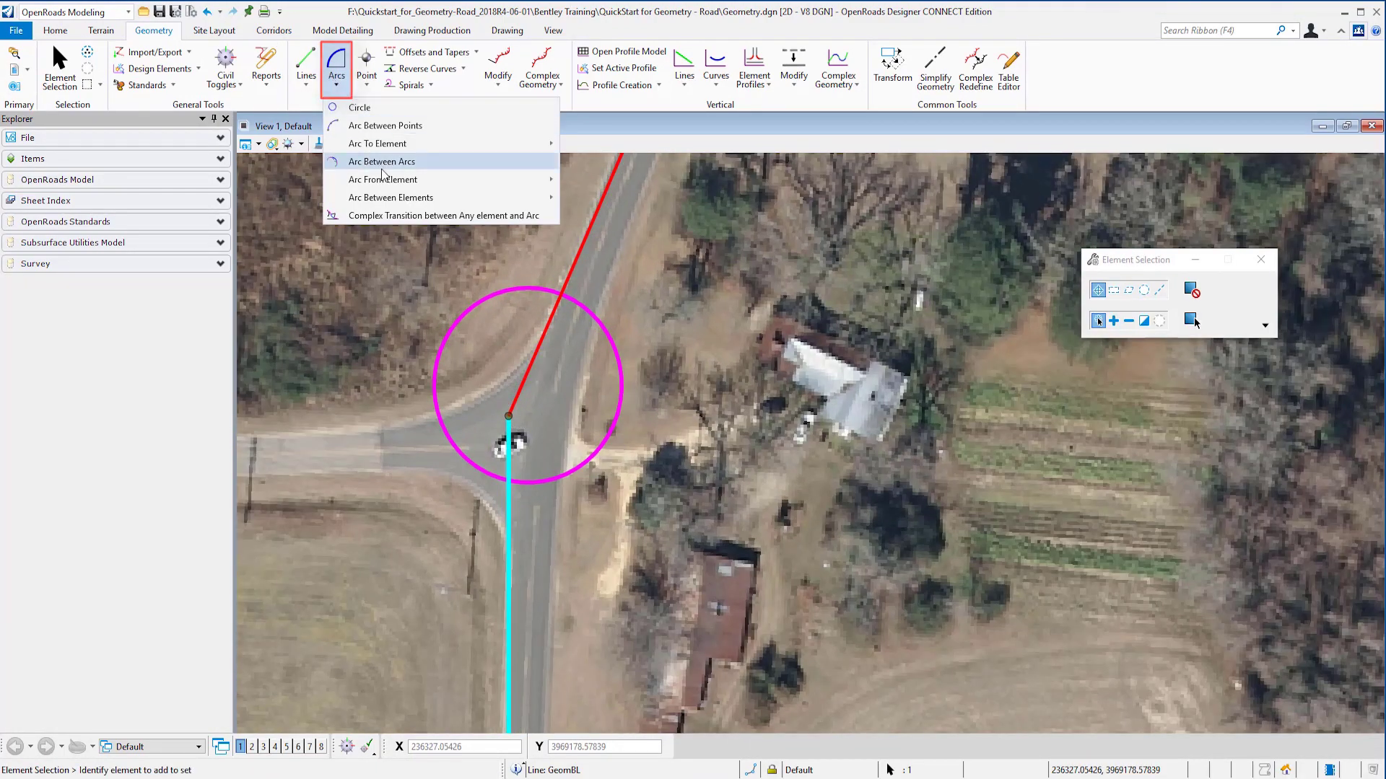
pyautogui.moveTo(505, 197)
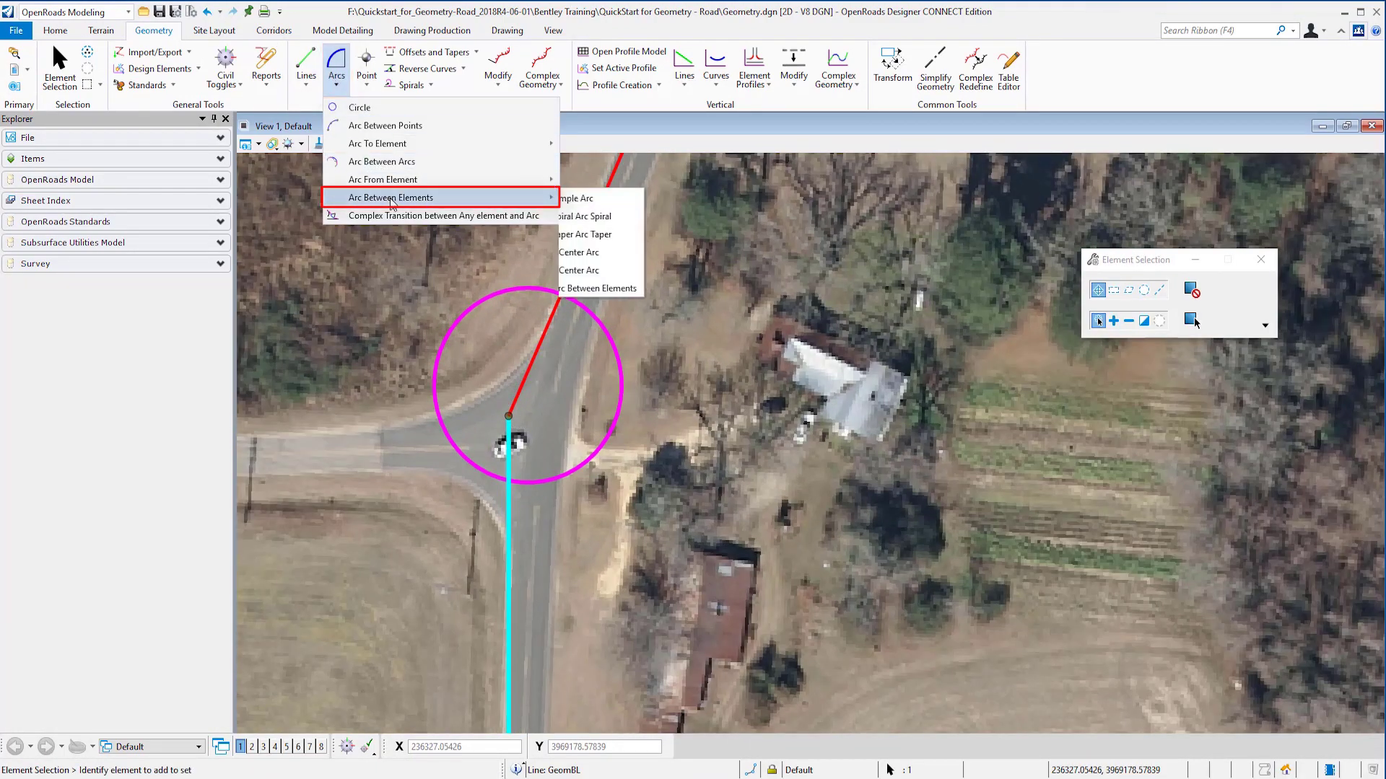
pyautogui.click(586, 199)
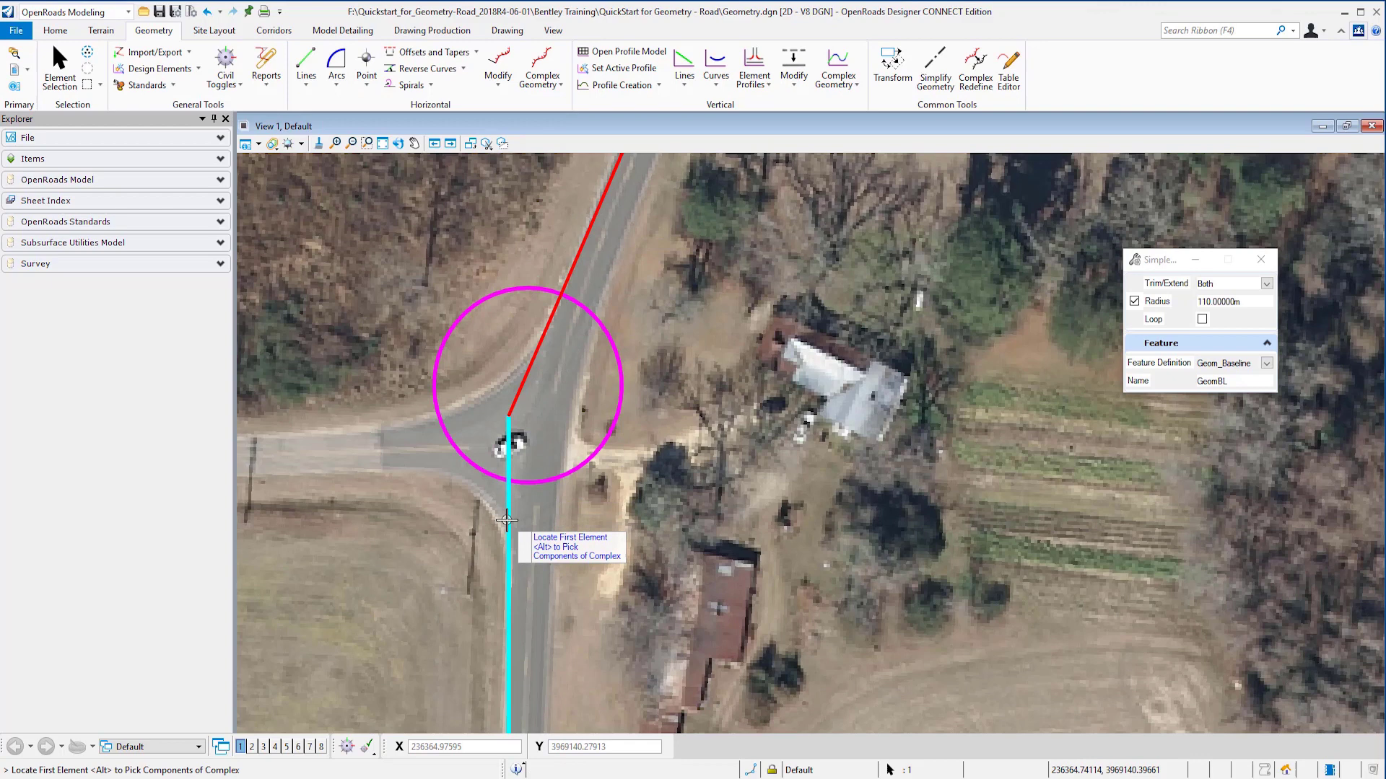
pyautogui.click(508, 441)
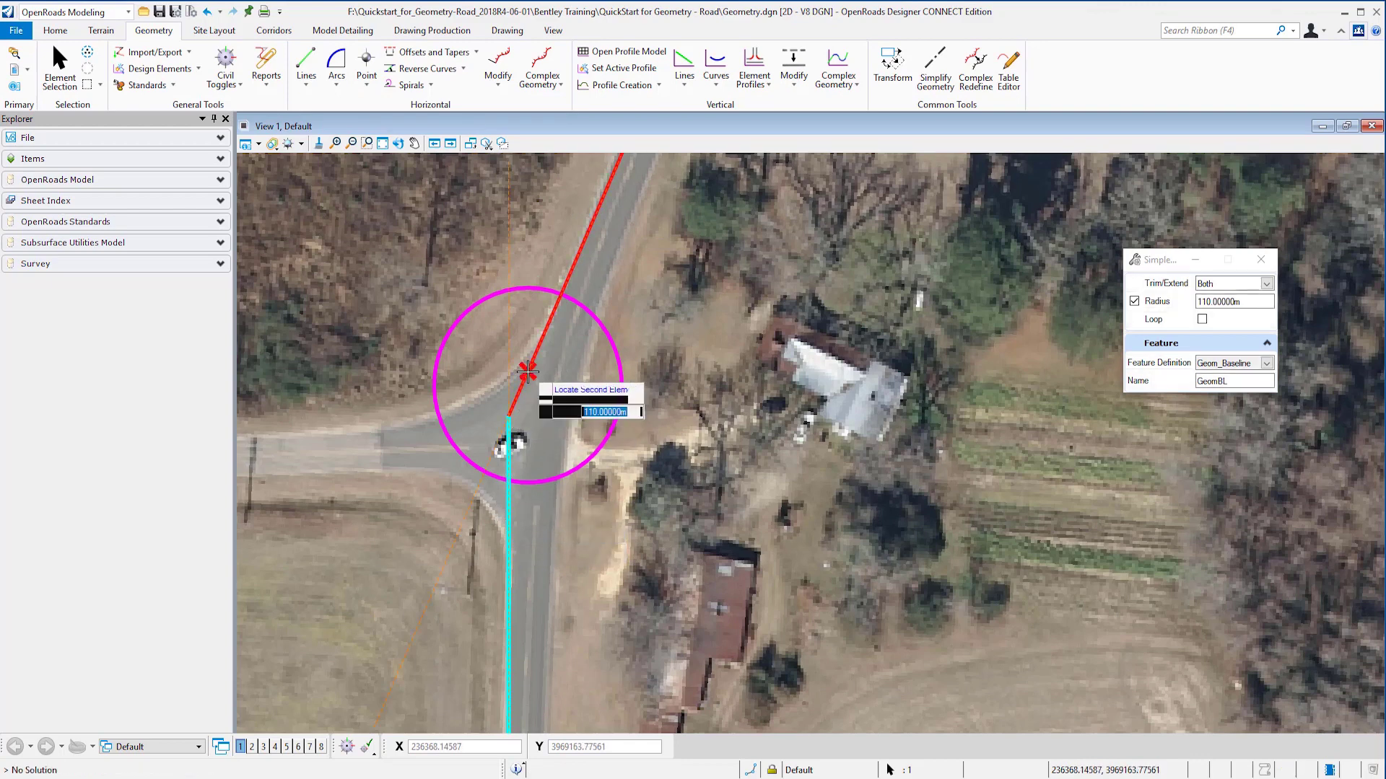
pyautogui.click(527, 372)
# Step: Set the arc's radius to 120 m and place it between the two lines with Trim/Extend set to Both
pyautogui.write('1')
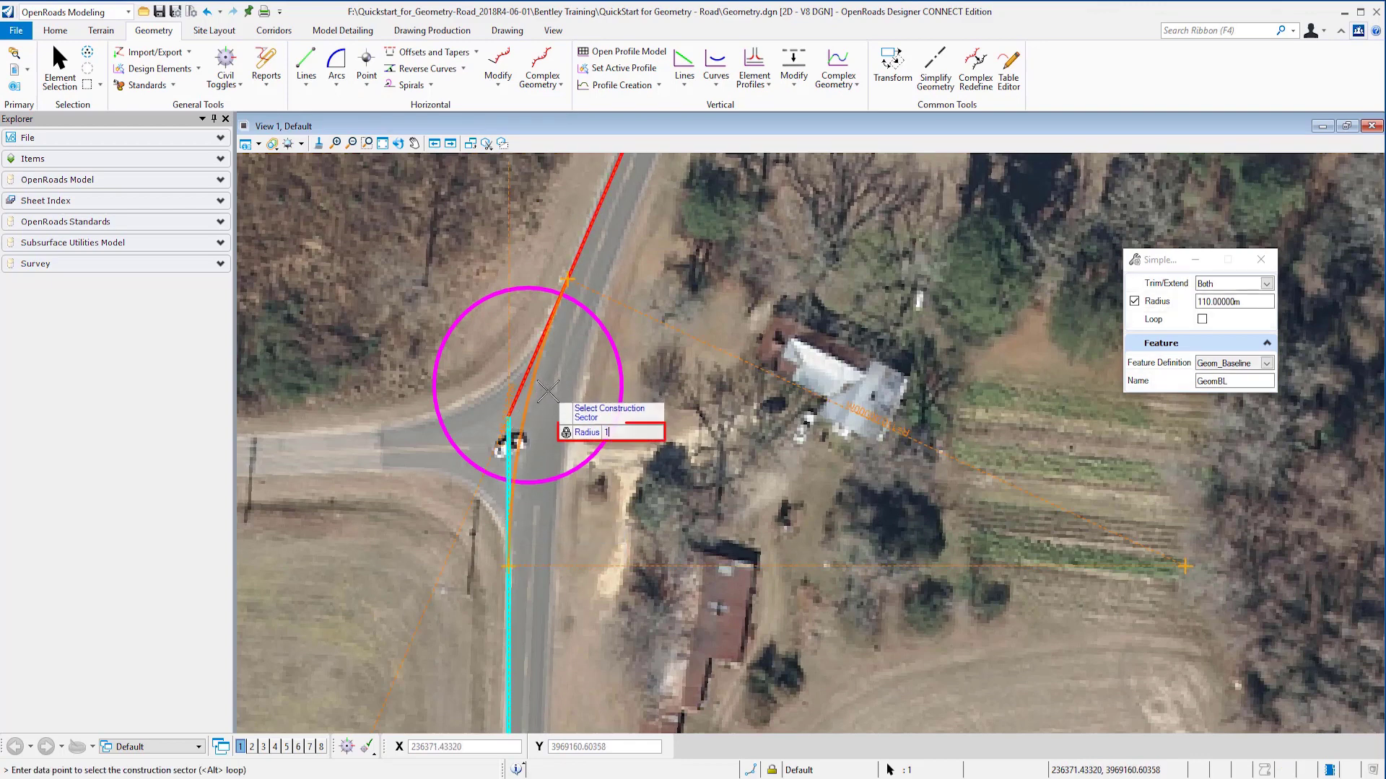
pyautogui.write('20')
pyautogui.press('Return')
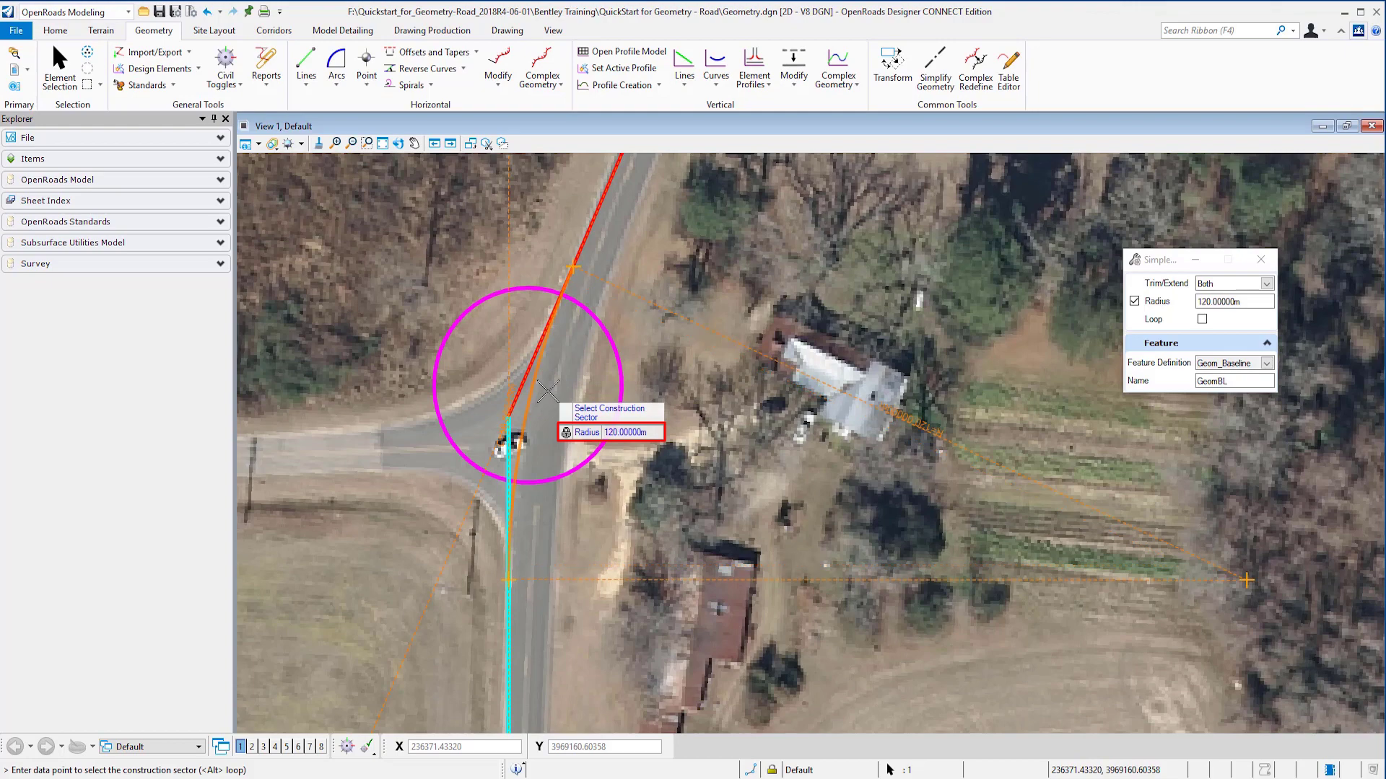
pyautogui.click(550, 391)
pyautogui.click(555, 390)
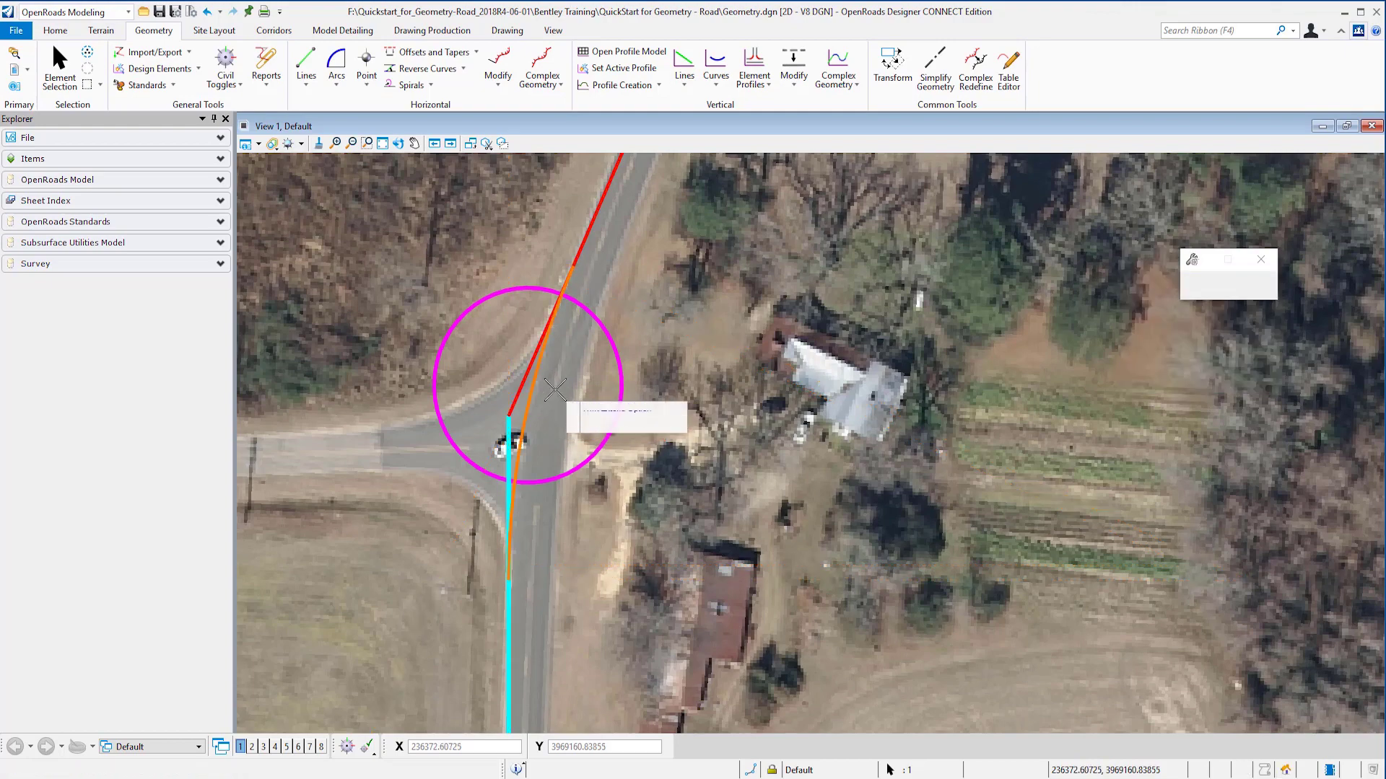
pyautogui.scroll(-3, 544, 433)
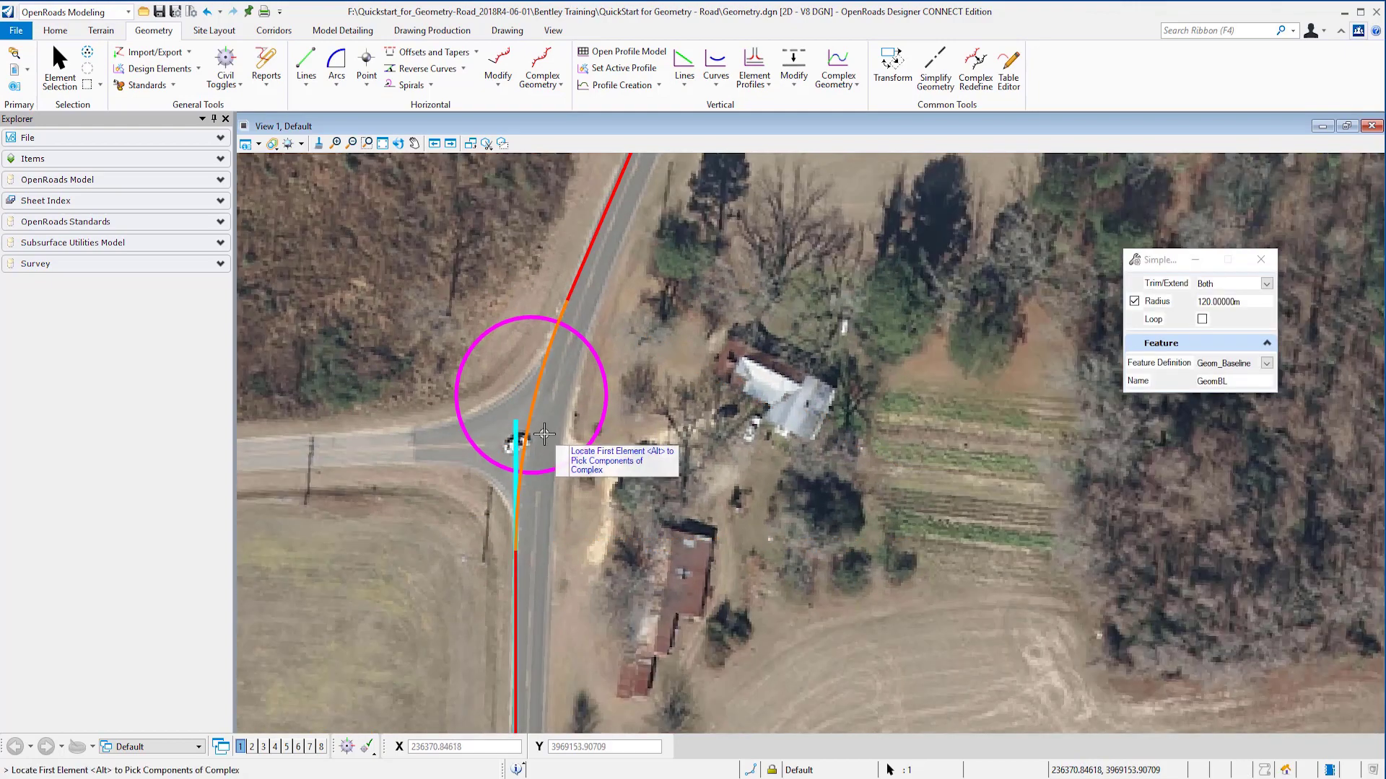
# Step: Set the radius of the arc at the road intersection to 130 m
pyautogui.scroll(2, 545, 433)
pyautogui.click(64, 76)
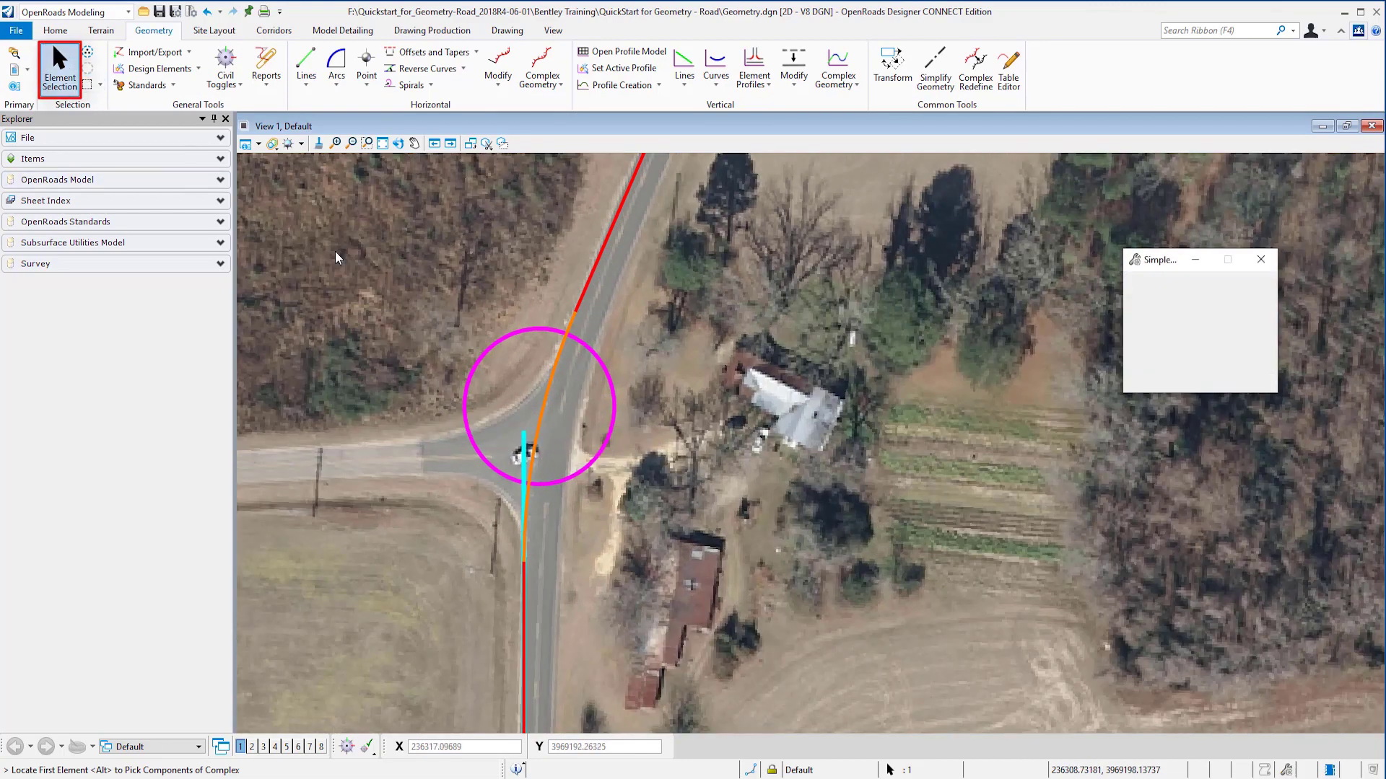
pyautogui.click(544, 411)
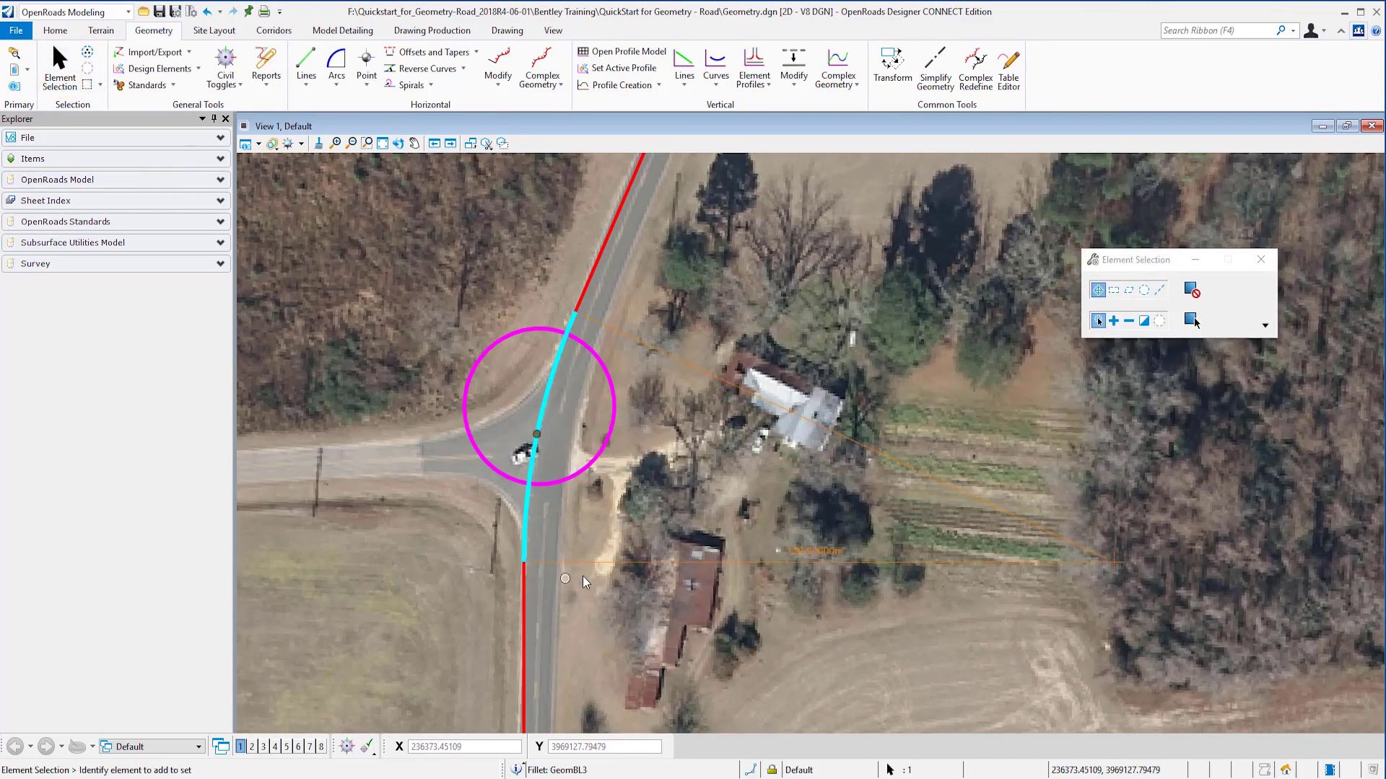
pyautogui.click(807, 553)
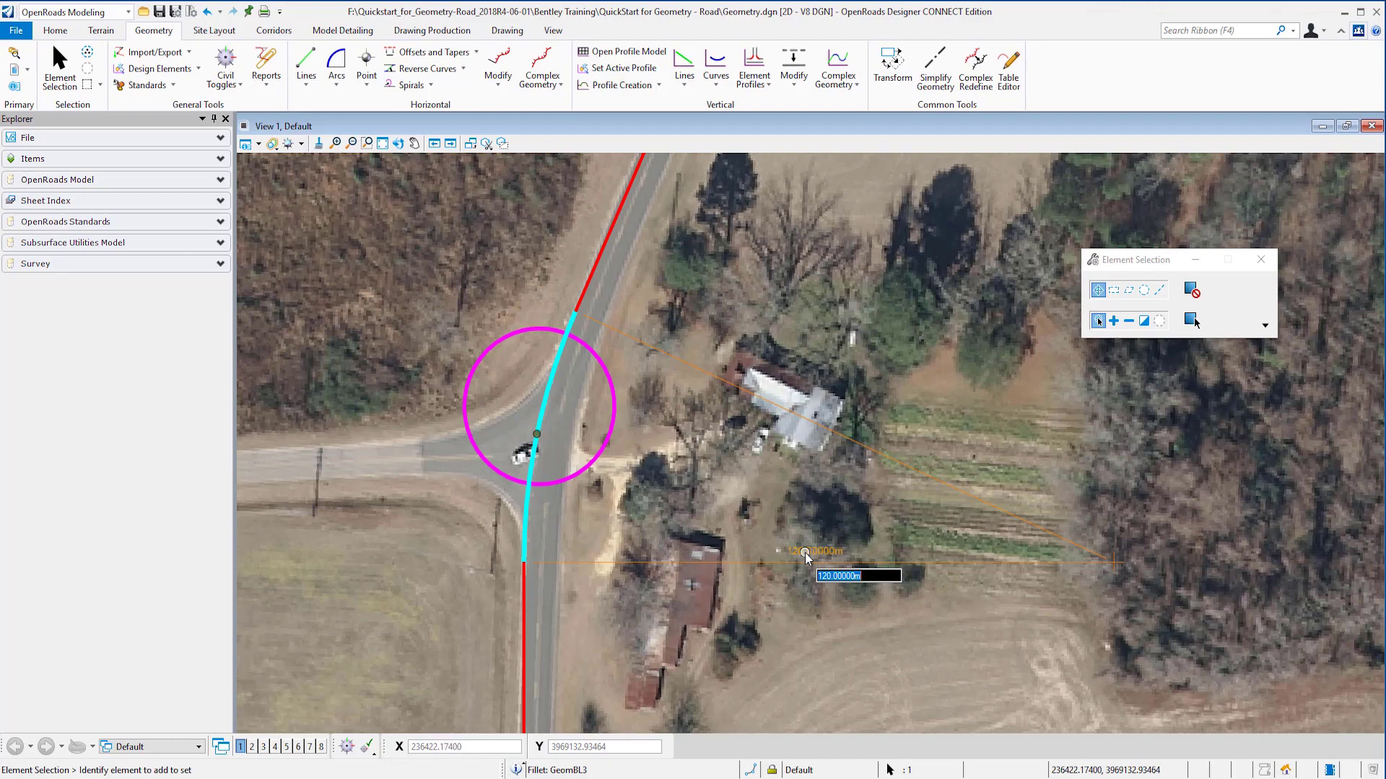
pyautogui.write('130')
pyautogui.press('Return')
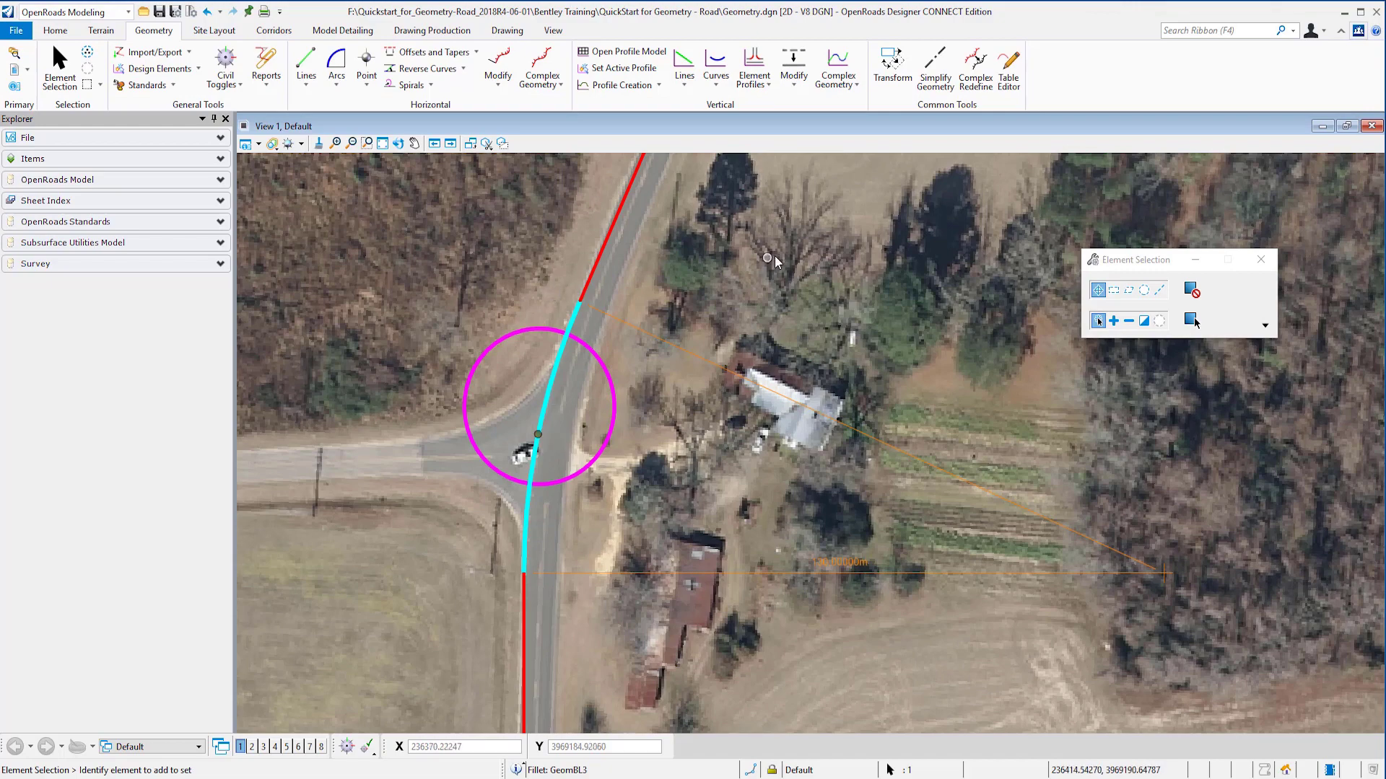
# Step: Create a Single Offset Partial 10 m west of the northern baseline line, with start distance 400.98659 m and the end locked to the baseline's end
pyautogui.scroll(-4, 773, 255)
pyautogui.moveTo(745, 247); pyautogui.dragTo(638, 567, button='middle')
pyautogui.moveTo(782, 285); pyautogui.dragTo(519, 671, button='middle')
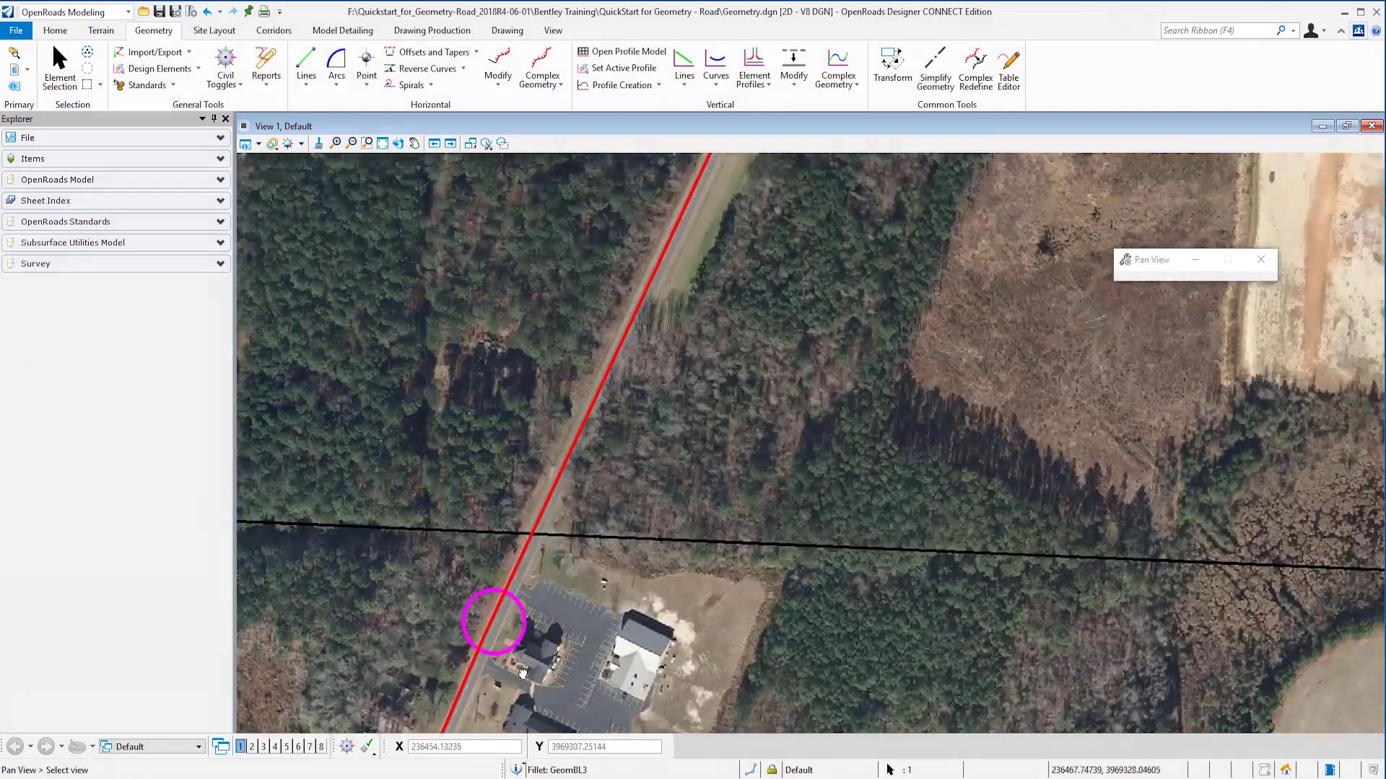
pyautogui.moveTo(697, 331); pyautogui.dragTo(523, 720, button='middle')
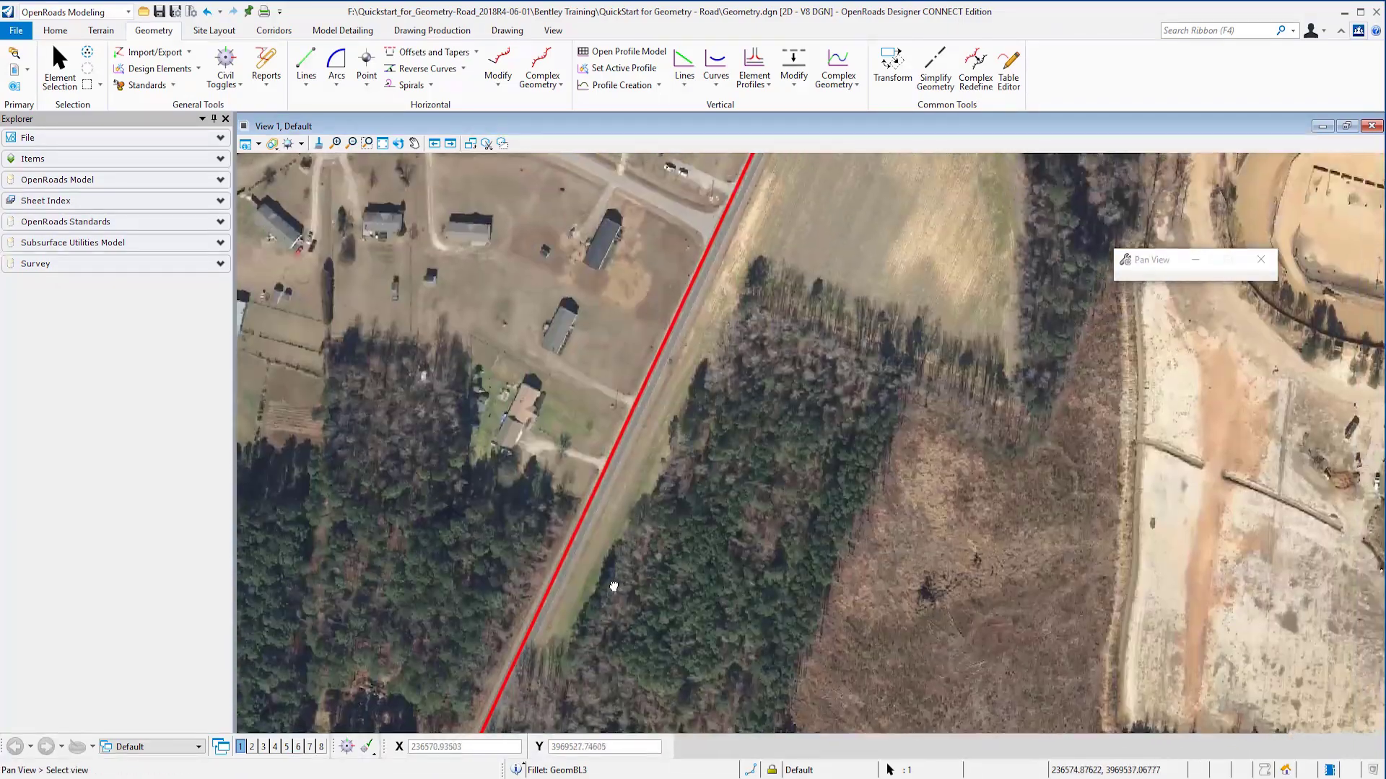
pyautogui.rightClick(804, 280)
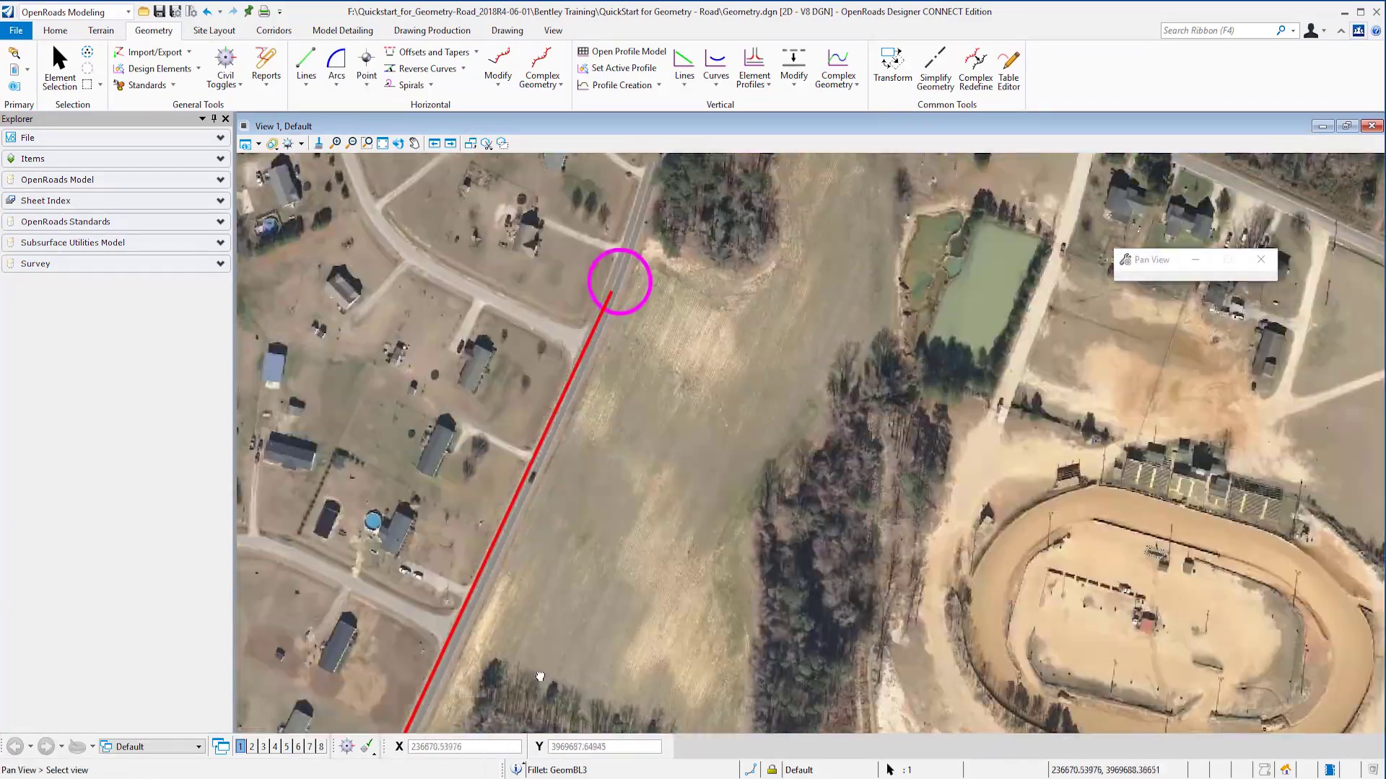
pyautogui.moveTo(540, 677); pyautogui.dragTo(538, 681, button='middle')
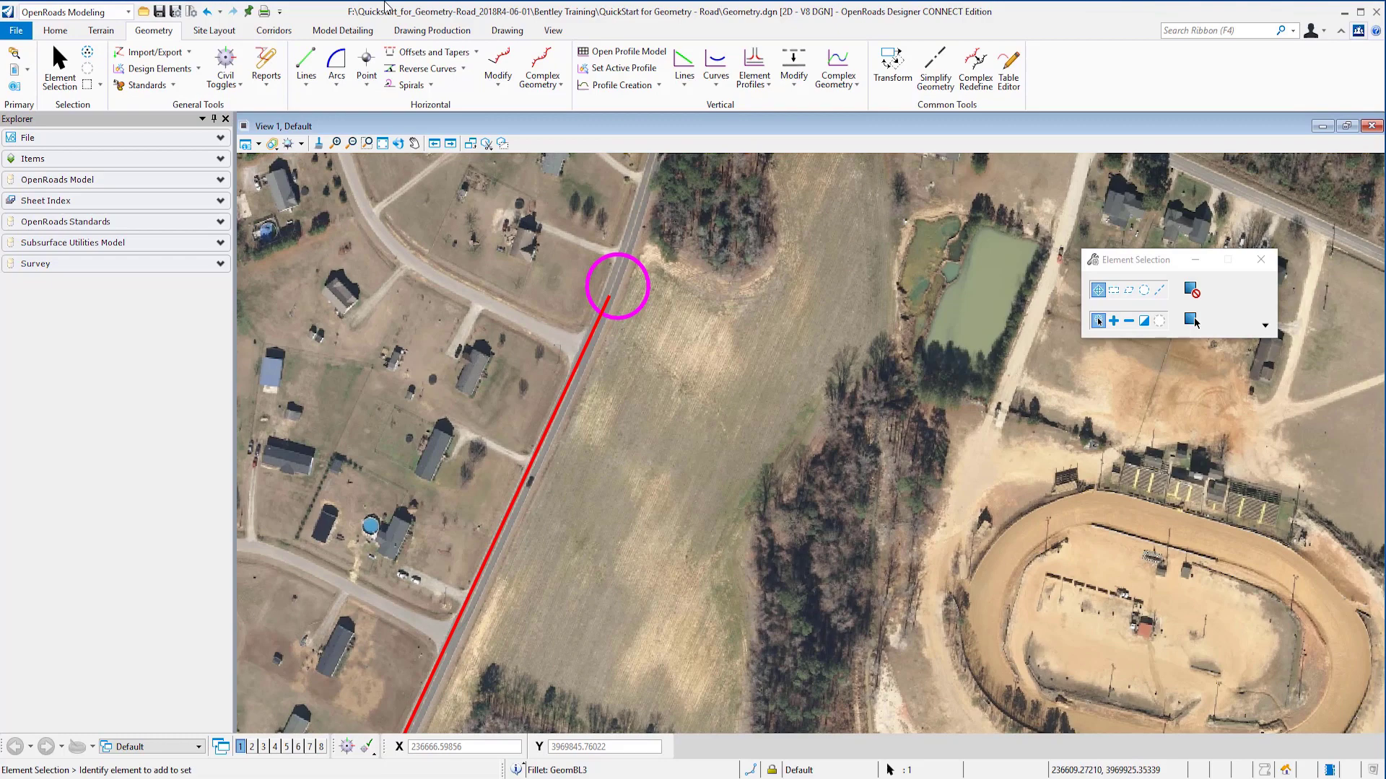
pyautogui.click(432, 52)
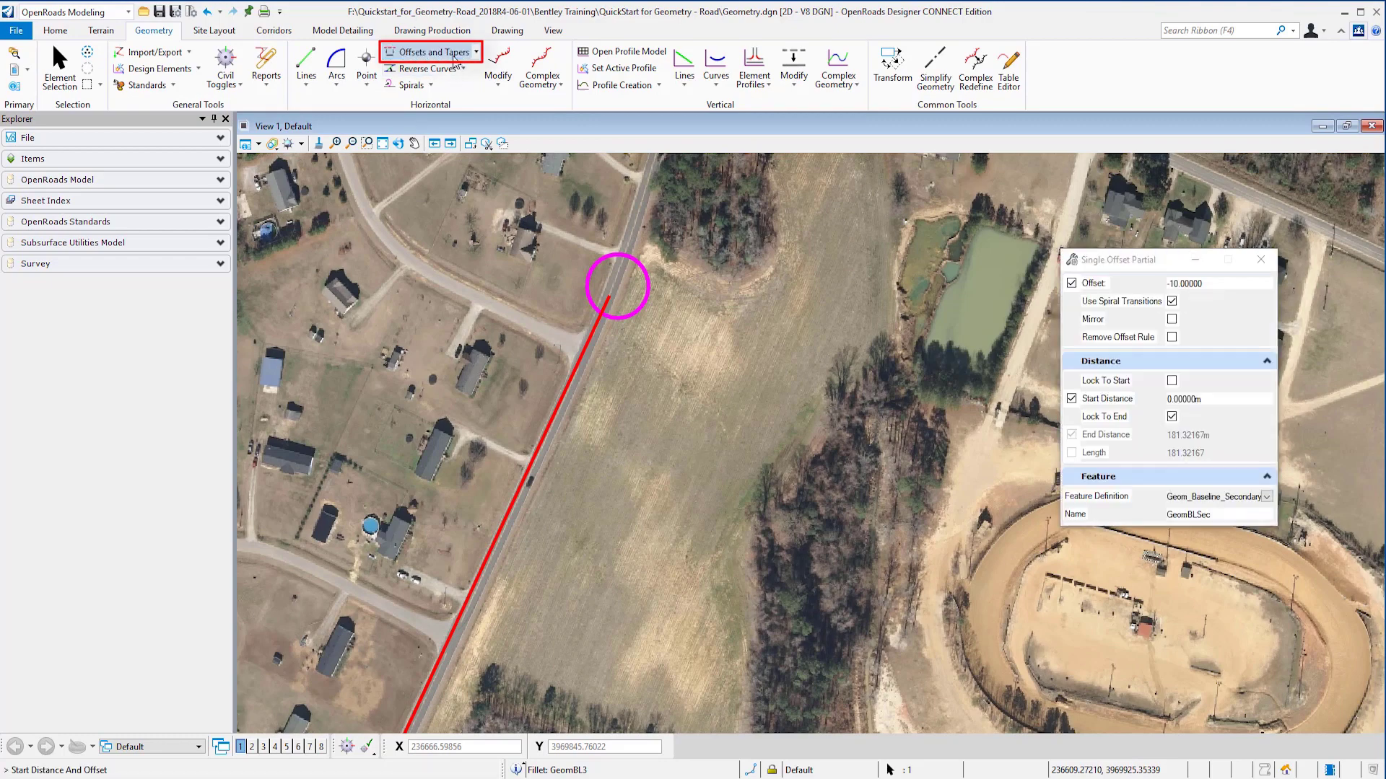
pyautogui.click(1071, 398)
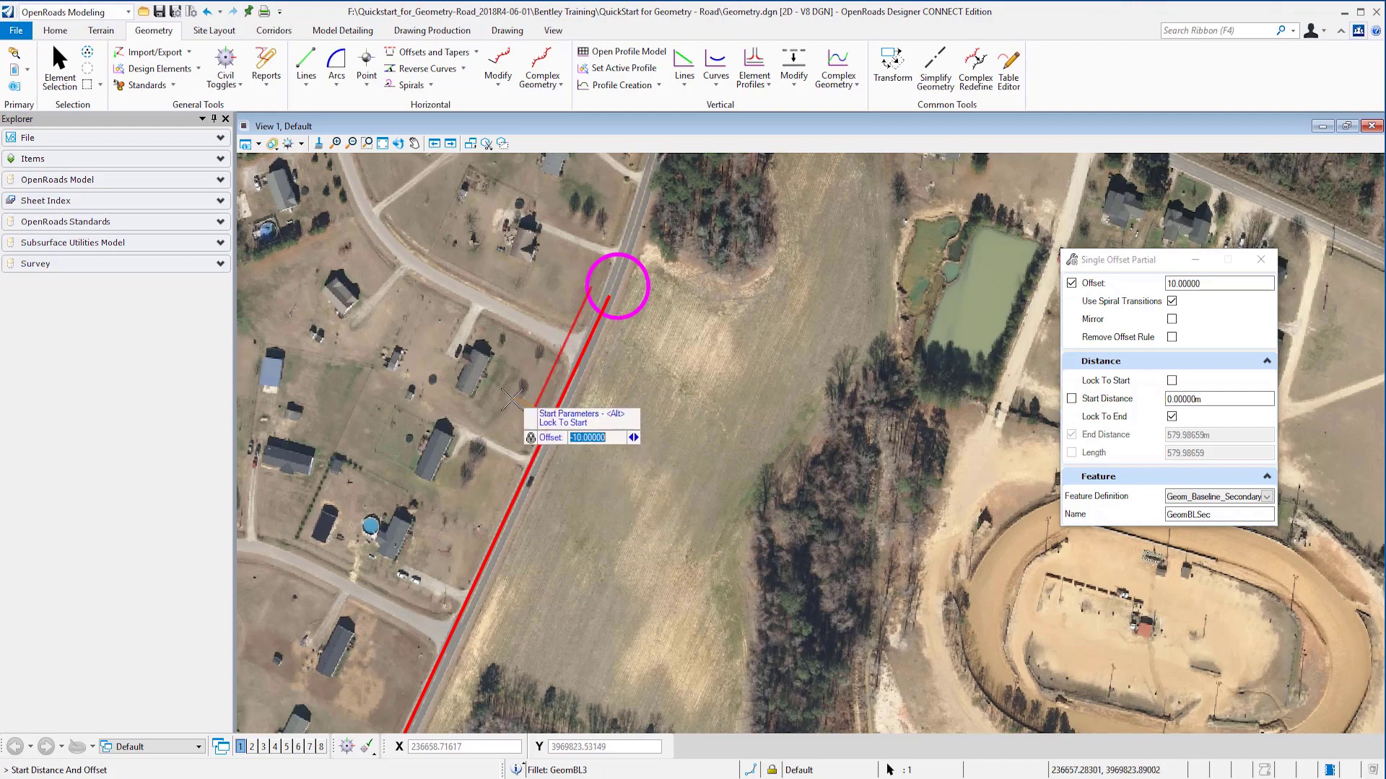
pyautogui.scroll(1, 528, 412)
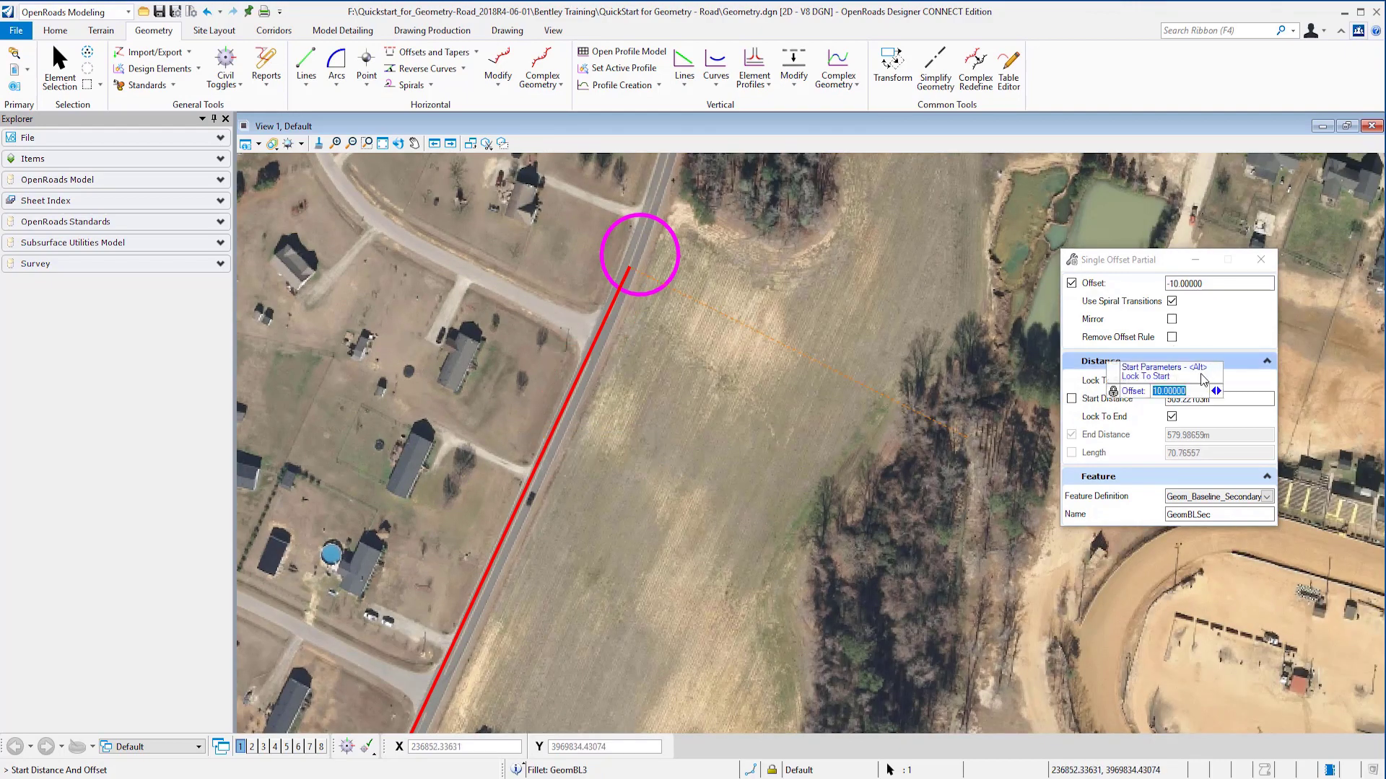
pyautogui.click(1181, 399)
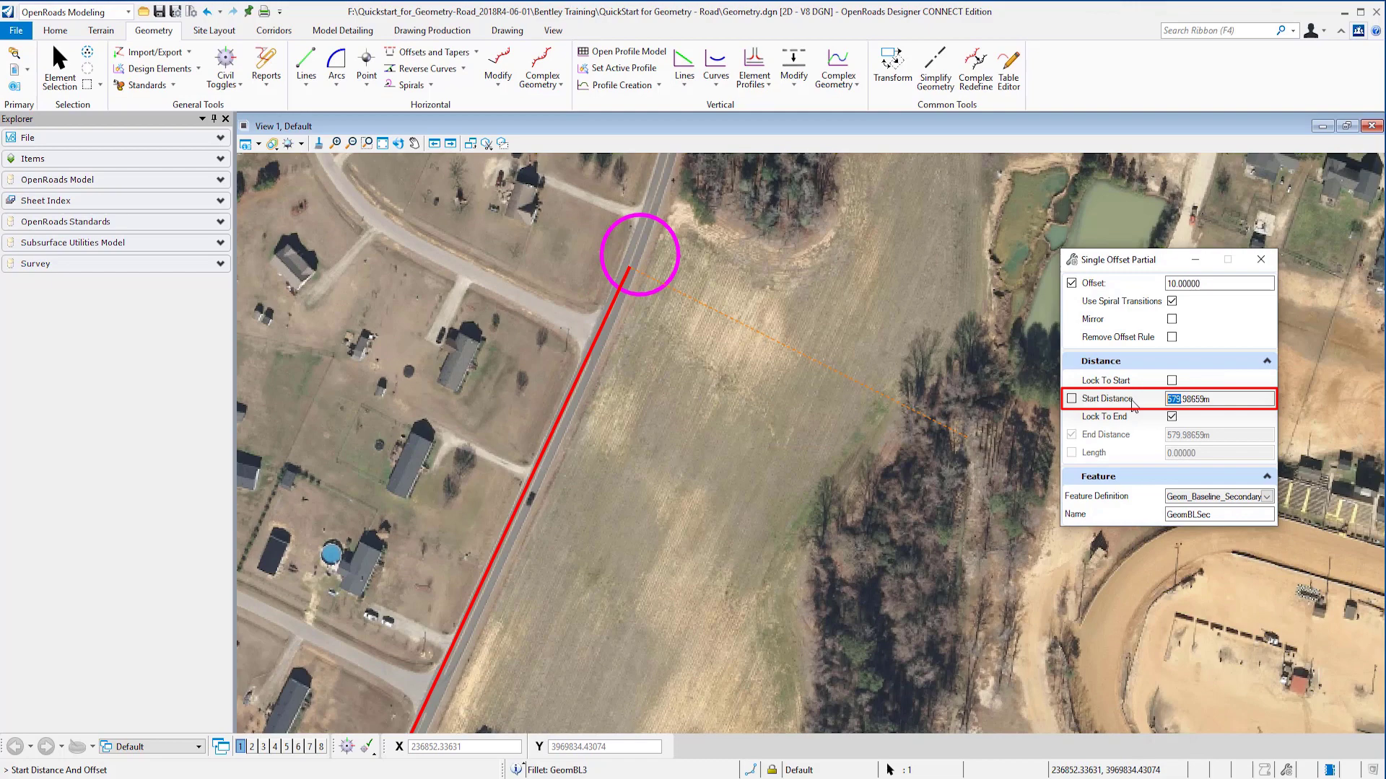
pyautogui.write('400')
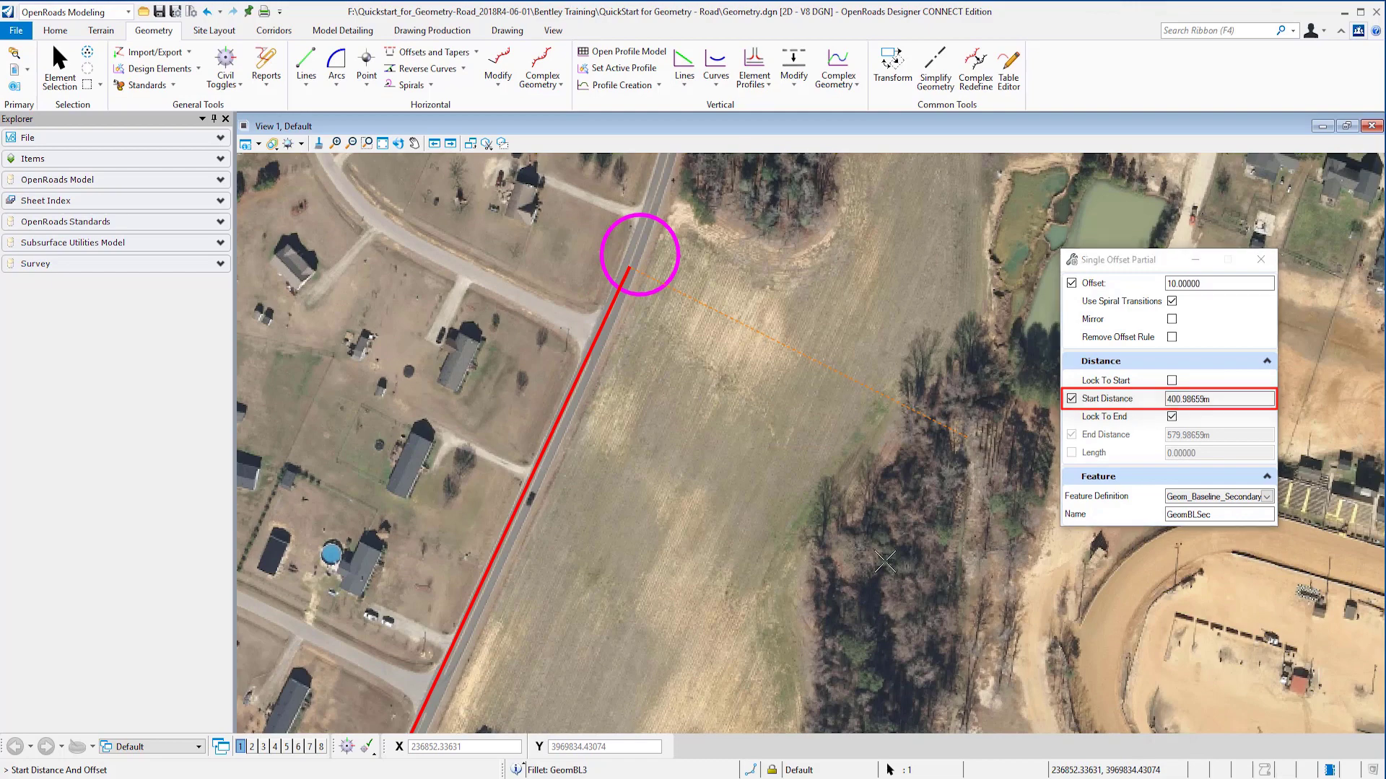
pyautogui.click(366, 623)
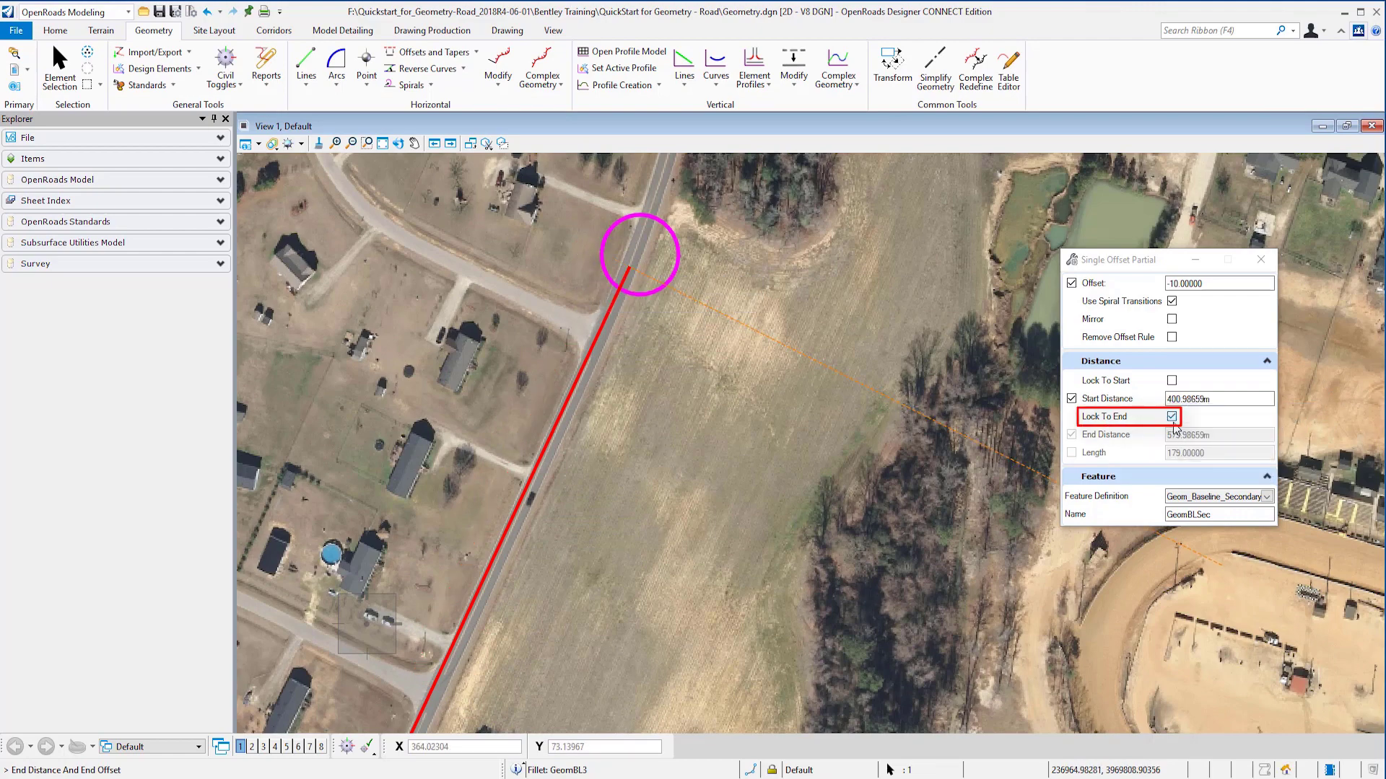
pyautogui.click(567, 268)
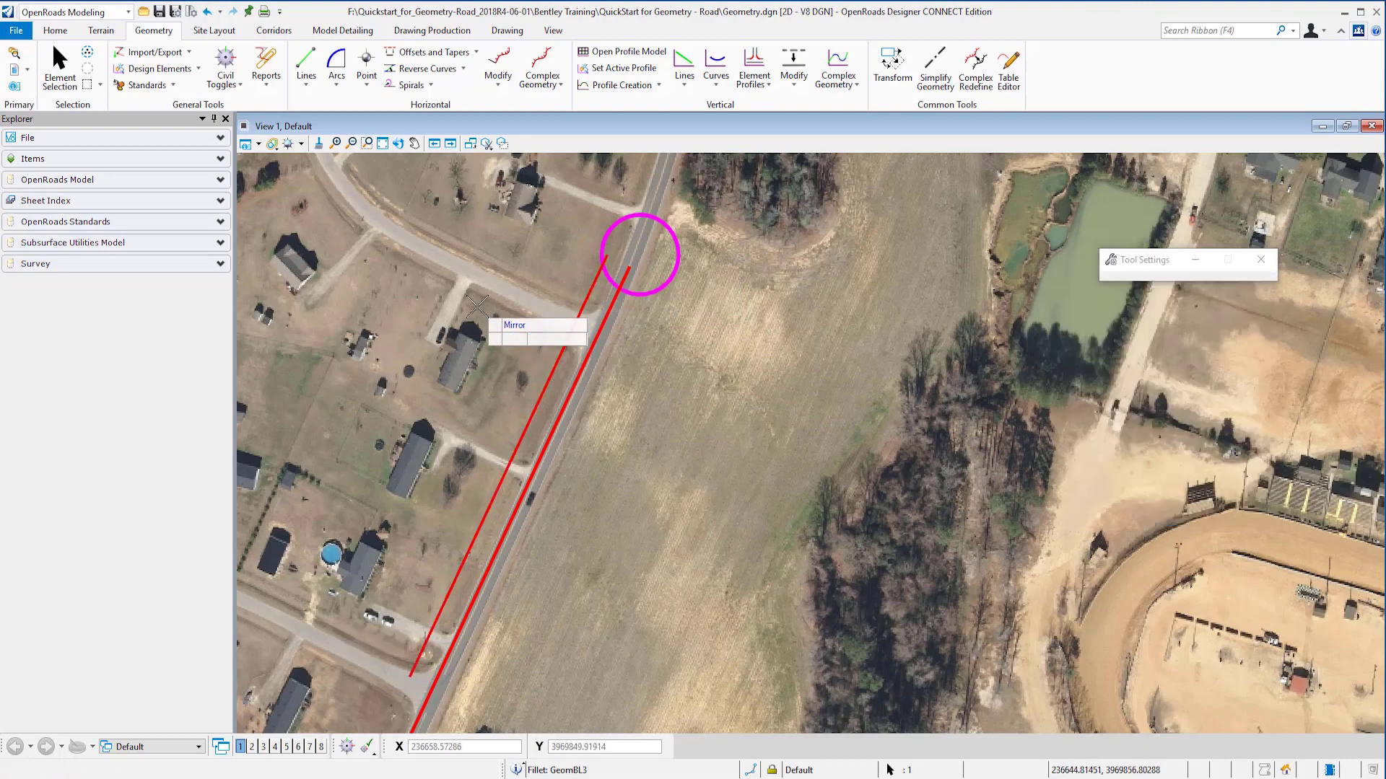
# Step: Shorten the northern baseline line to about 554 m by moving its northern endpoint southwest along the road, out of the circle
pyautogui.click(52, 78)
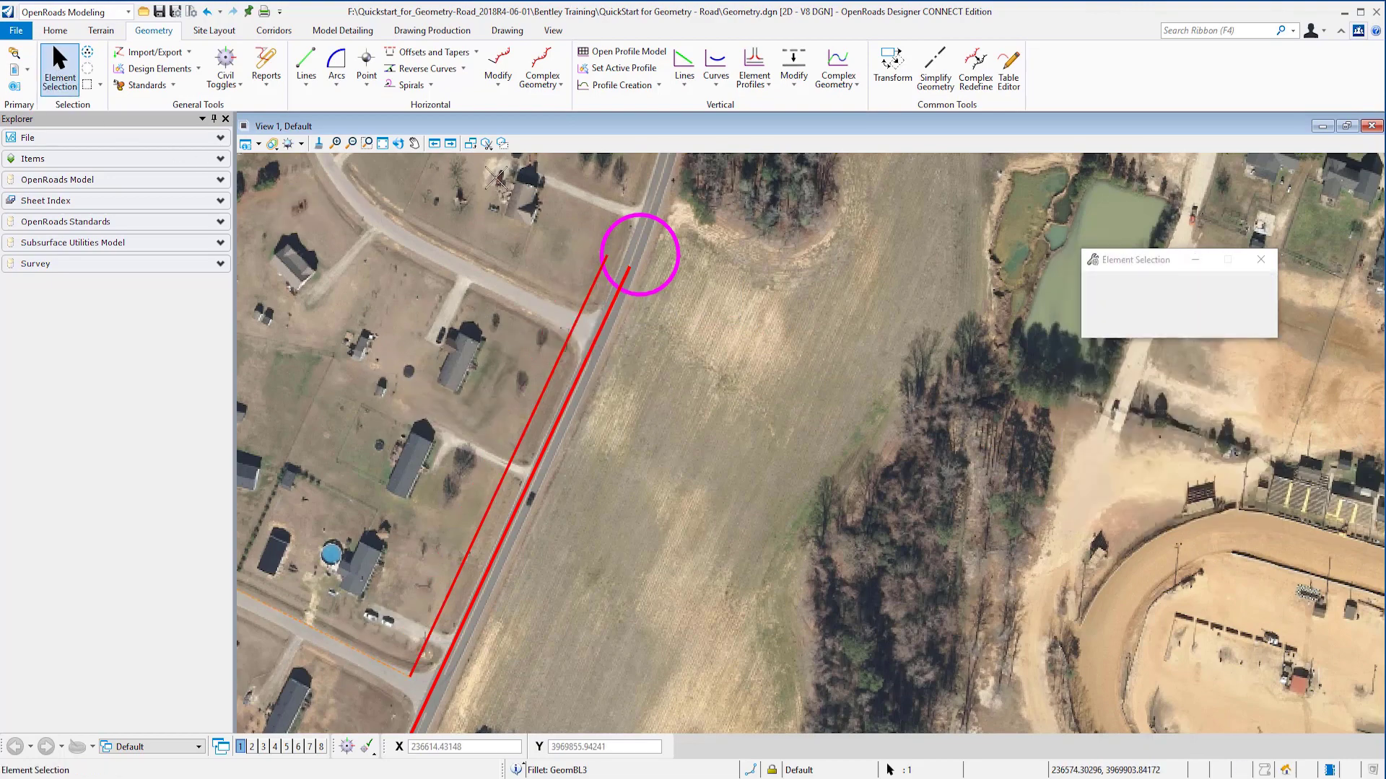
pyautogui.click(628, 267)
pyautogui.click(602, 330)
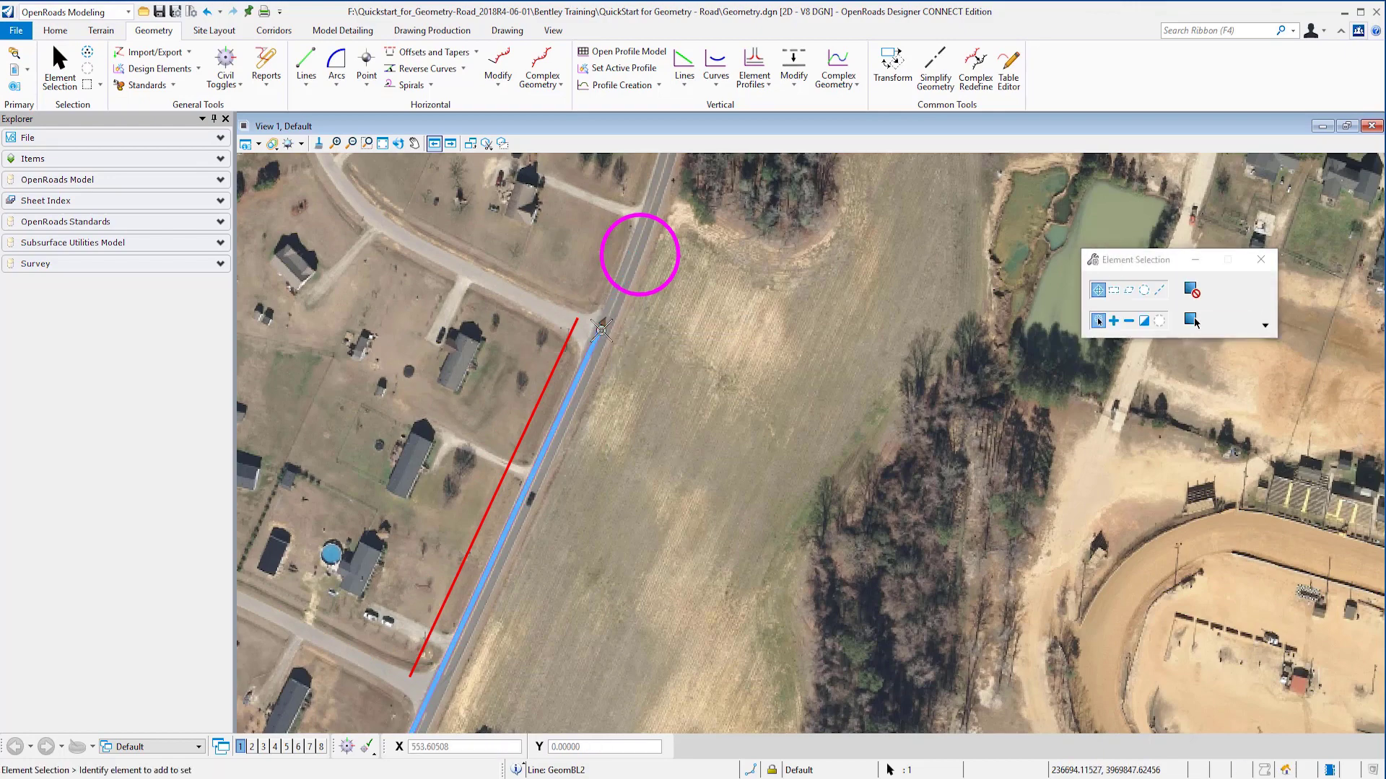
pyautogui.click(602, 330)
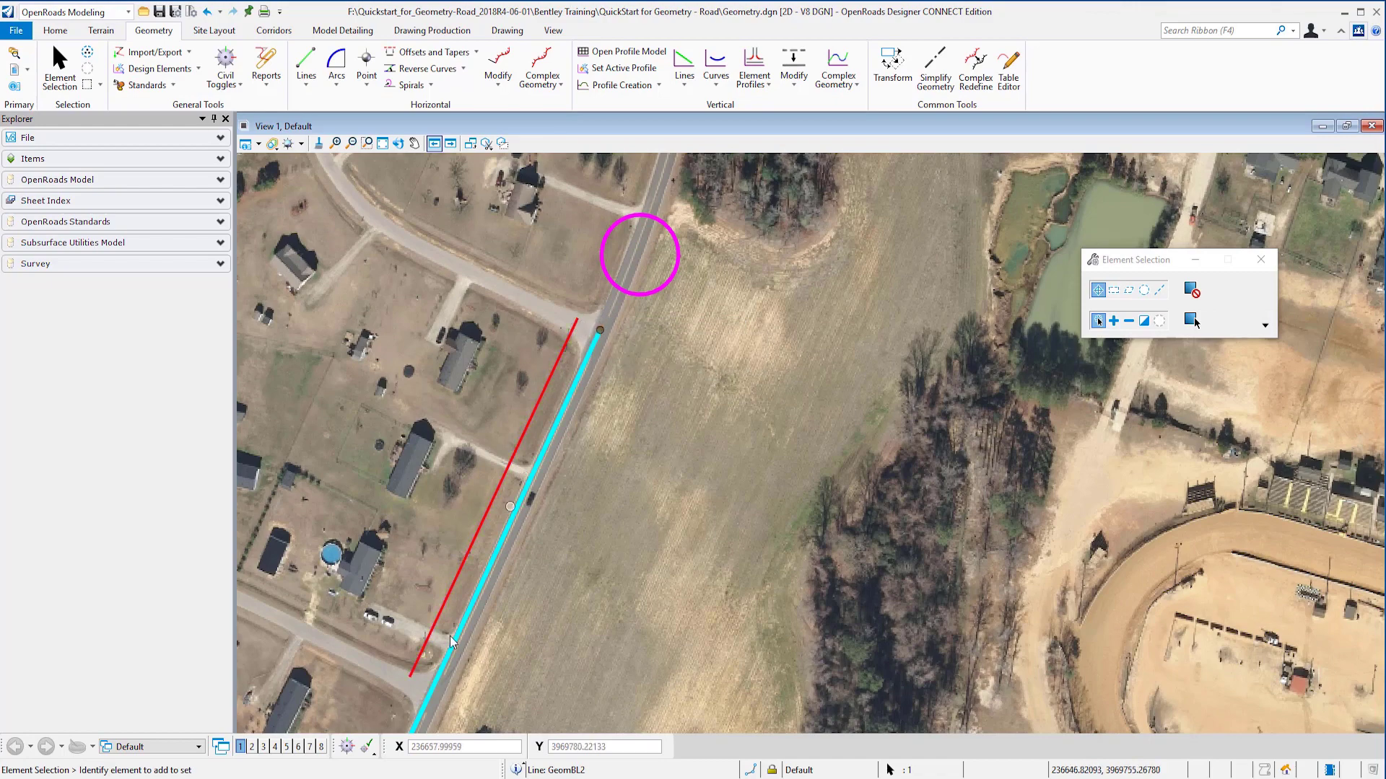
# Step: Shorten the offset line by moving its northern end southwest, parallel to the baseline
pyautogui.scroll(-1, 515, 469)
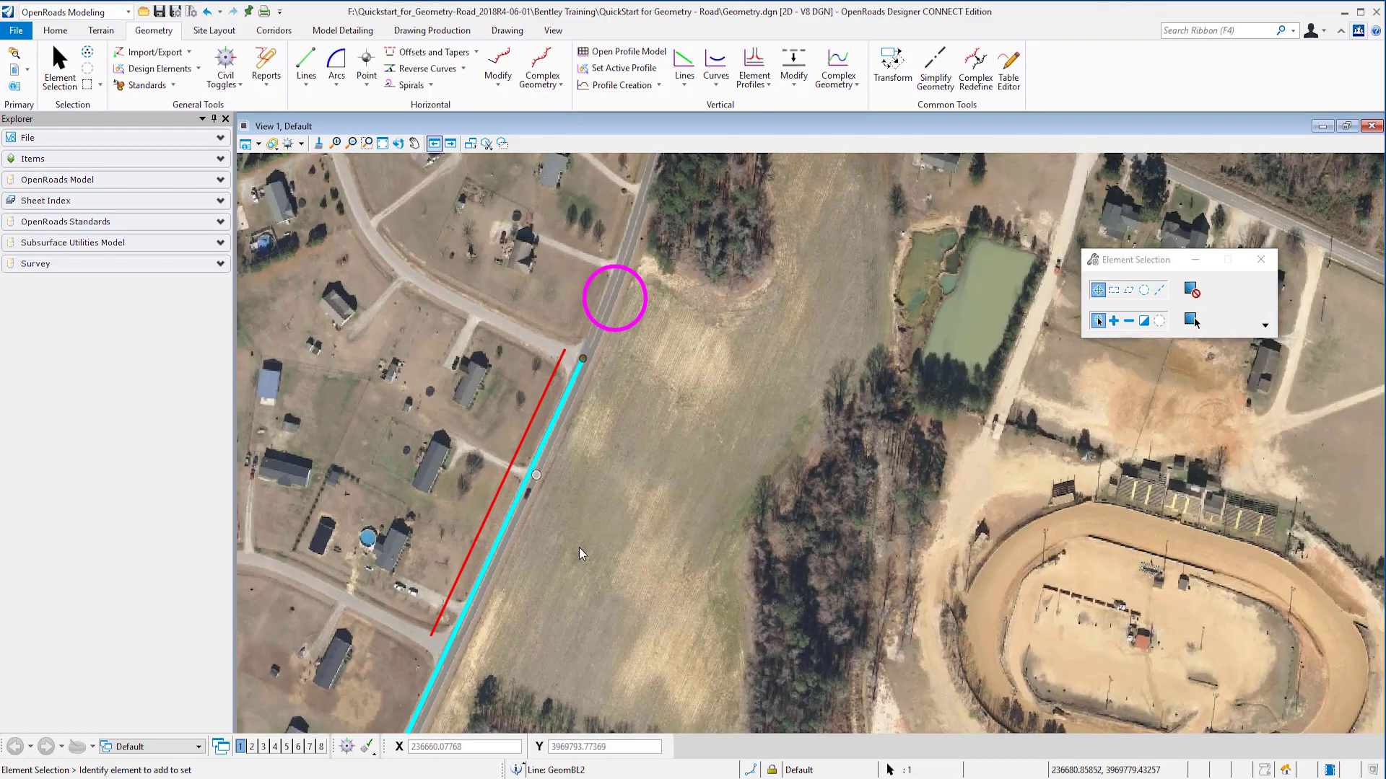
pyautogui.moveTo(579, 547); pyautogui.dragTo(591, 507, button='middle')
pyautogui.click(545, 370)
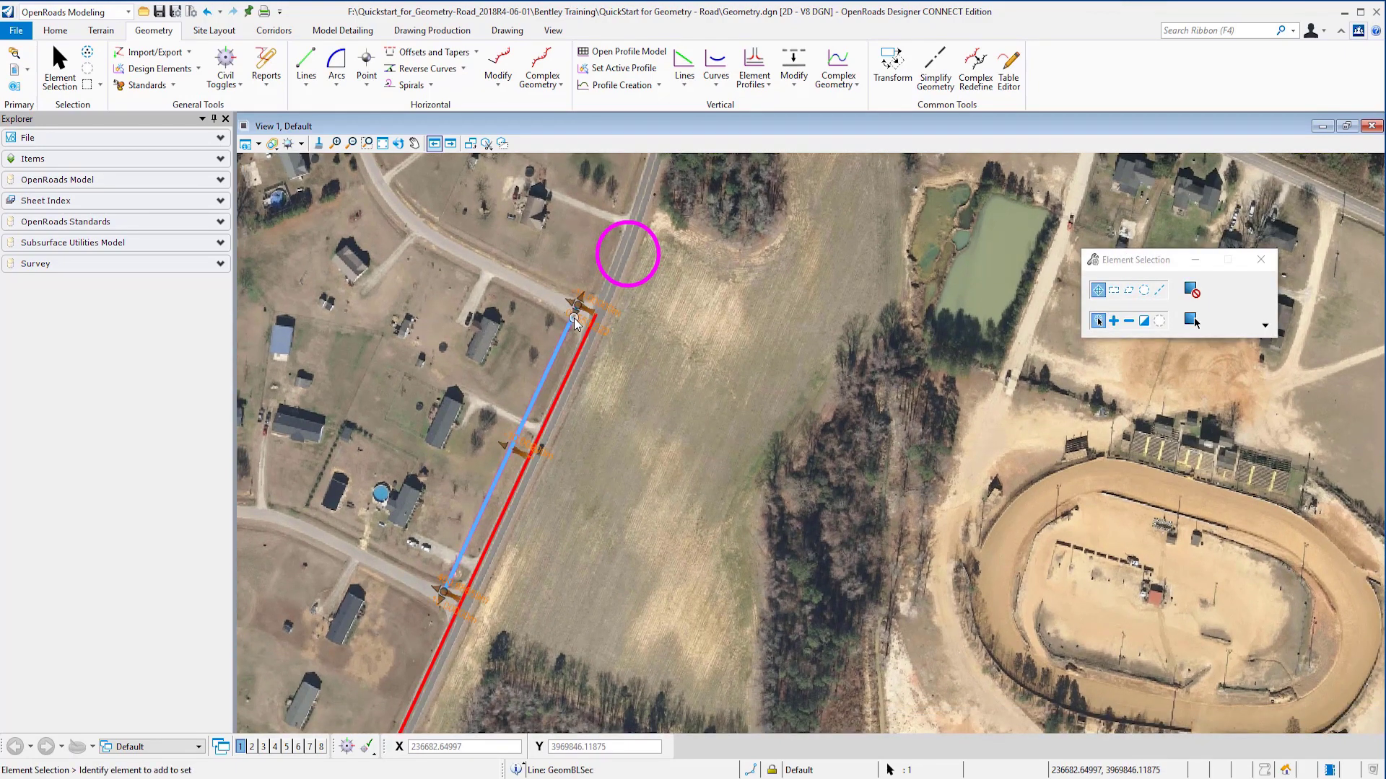
pyautogui.moveTo(576, 316); pyautogui.dragTo(560, 406)
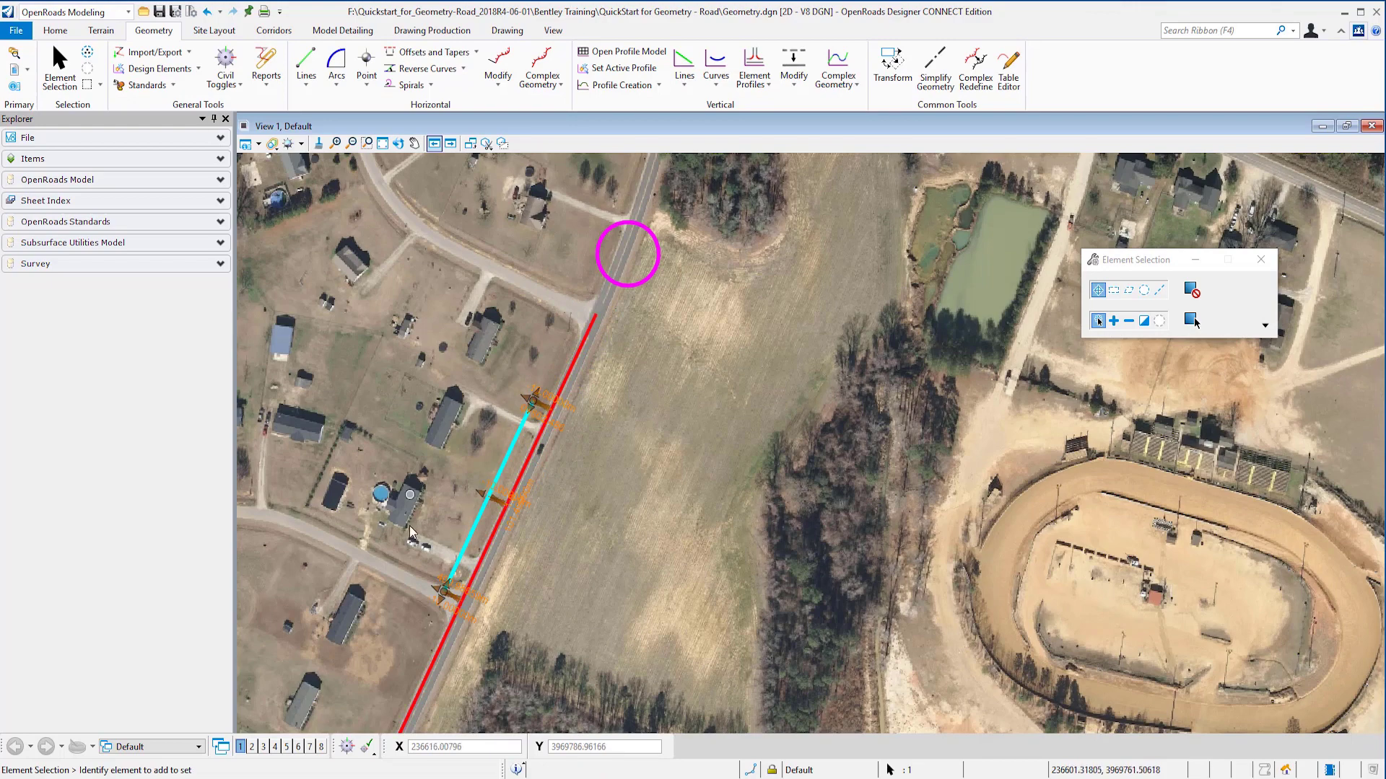
# Step: Shorten the baseline line to about 476 m, and stretch its northern endpoint back to about 557 m, just short of the circle
pyautogui.click(581, 342)
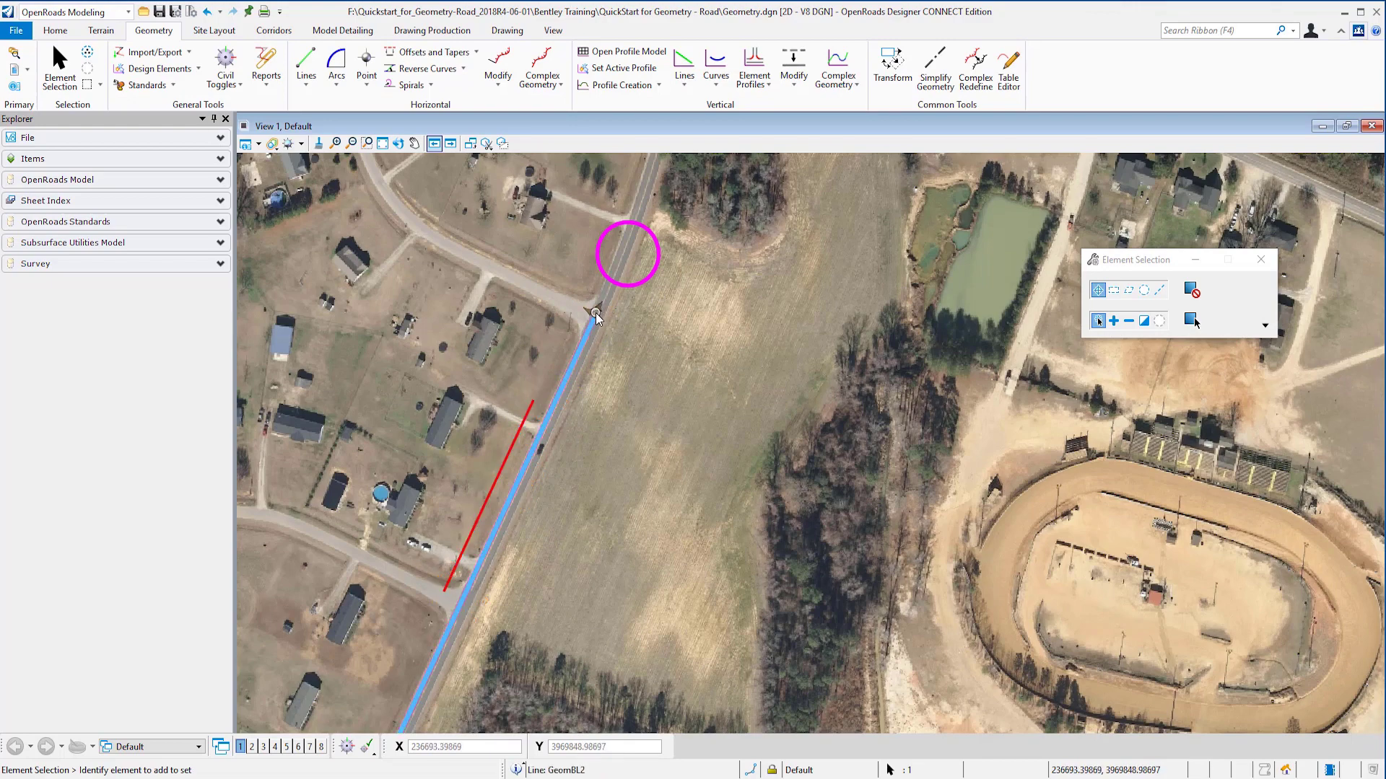
pyautogui.click(597, 316)
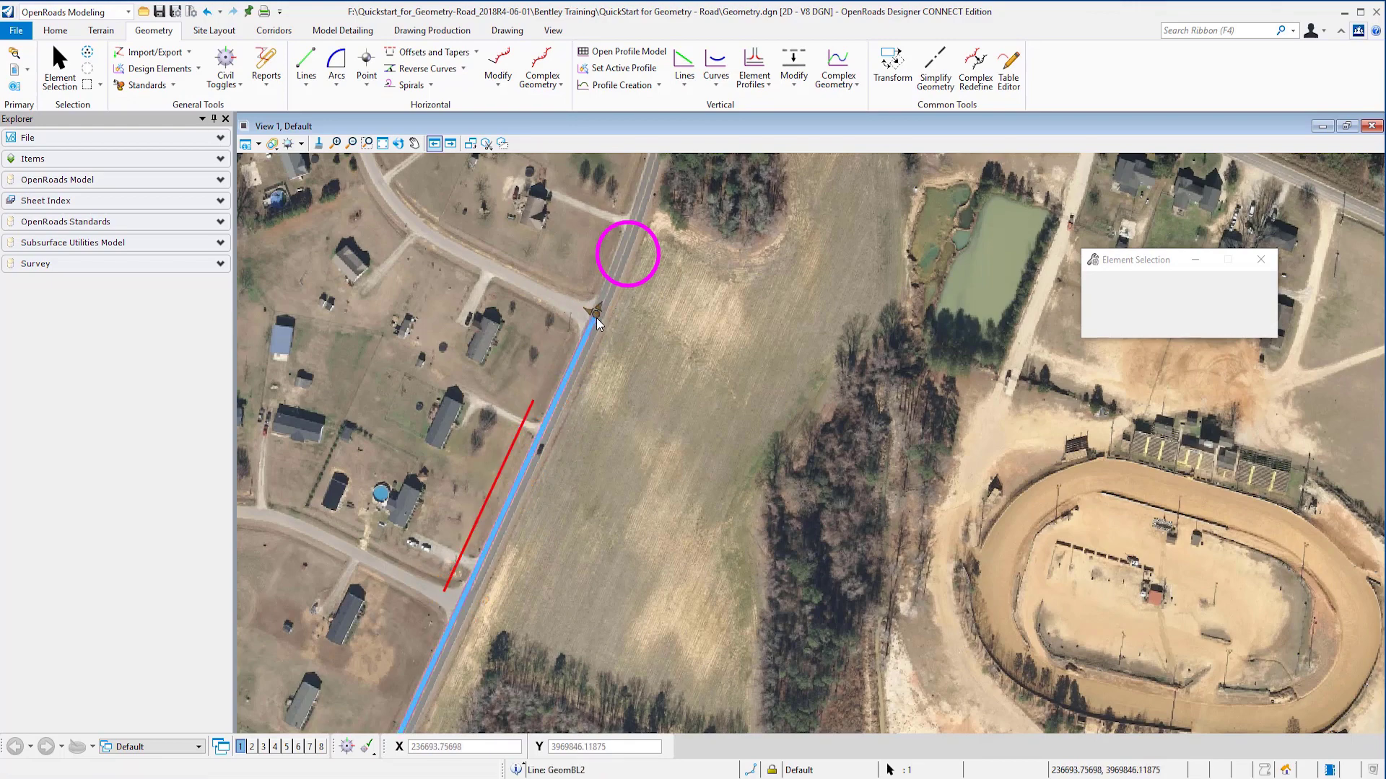
pyautogui.click(528, 461)
pyautogui.click(530, 460)
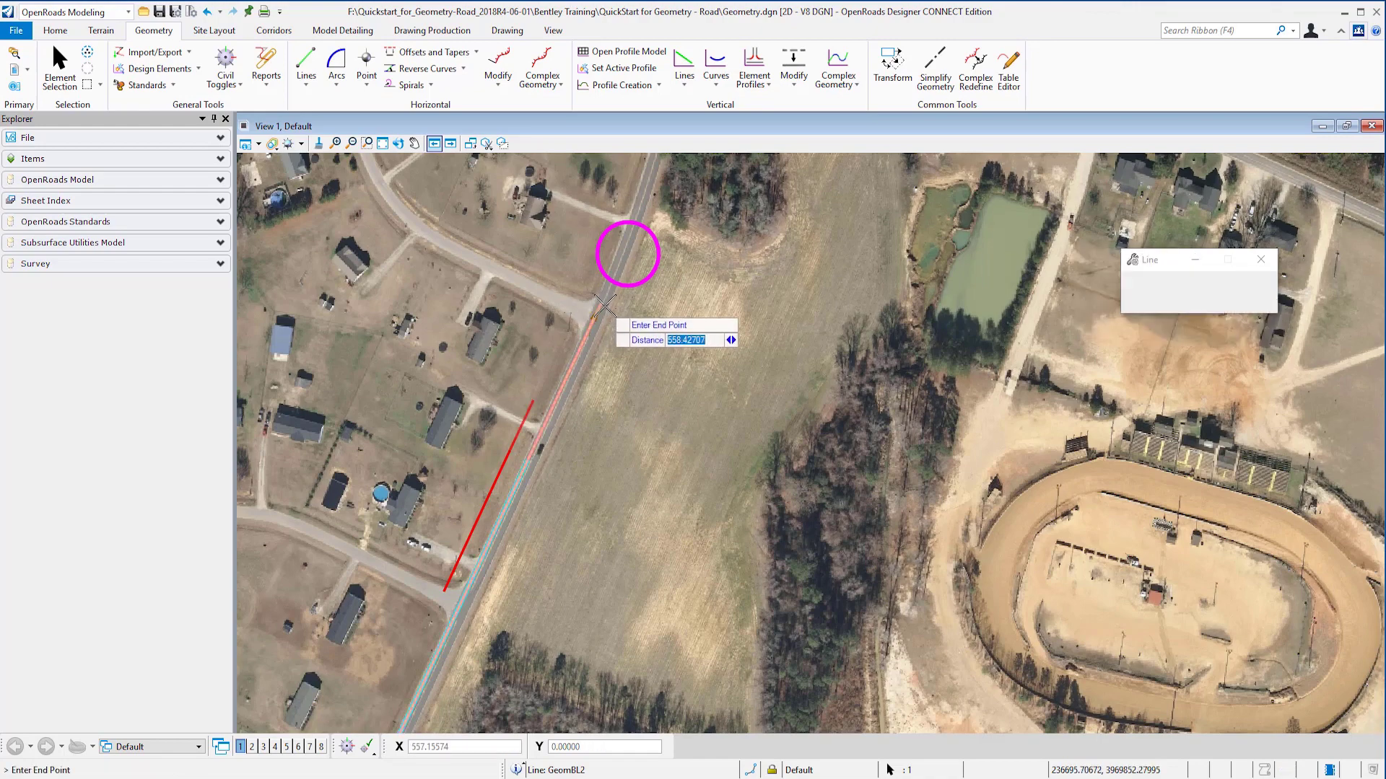
pyautogui.click(600, 304)
# Step: Move the offset line's northern end west among the houses, away from the baseline, so that the two lines are no longer parallel
pyautogui.click(503, 461)
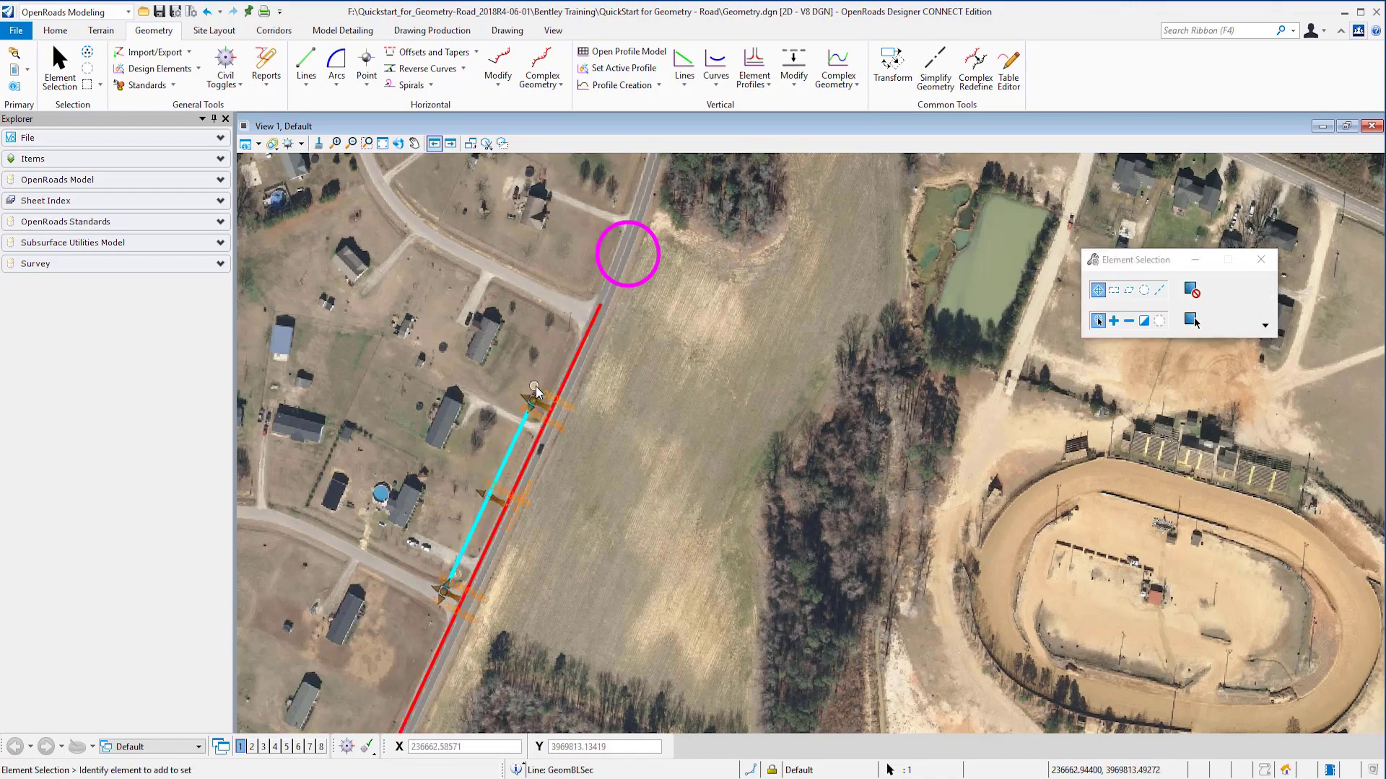
pyautogui.click(525, 399)
pyautogui.click(464, 367)
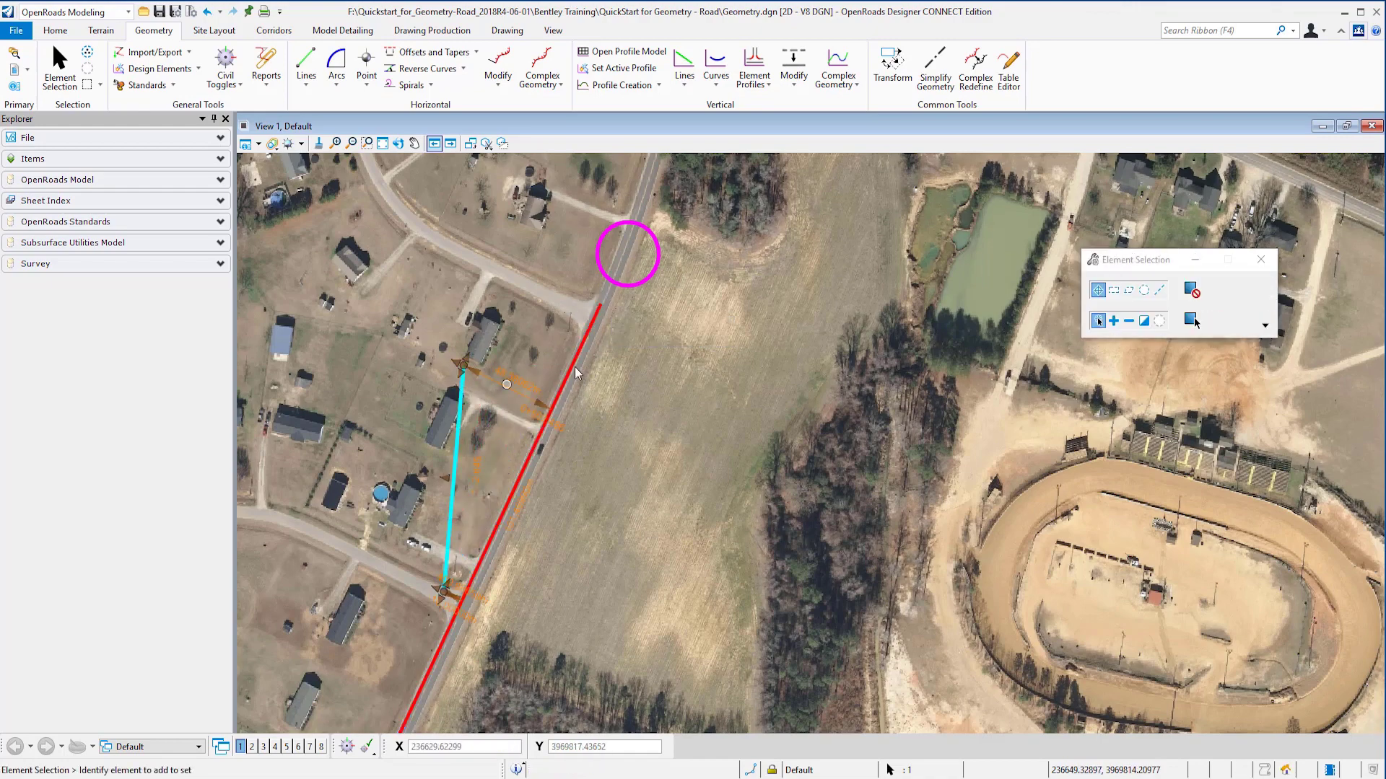
# Step: Move the baseline line's northern endpoint into the field east of the road and back onto the road south of the circle
pyautogui.click(598, 316)
pyautogui.click(597, 313)
pyautogui.click(677, 368)
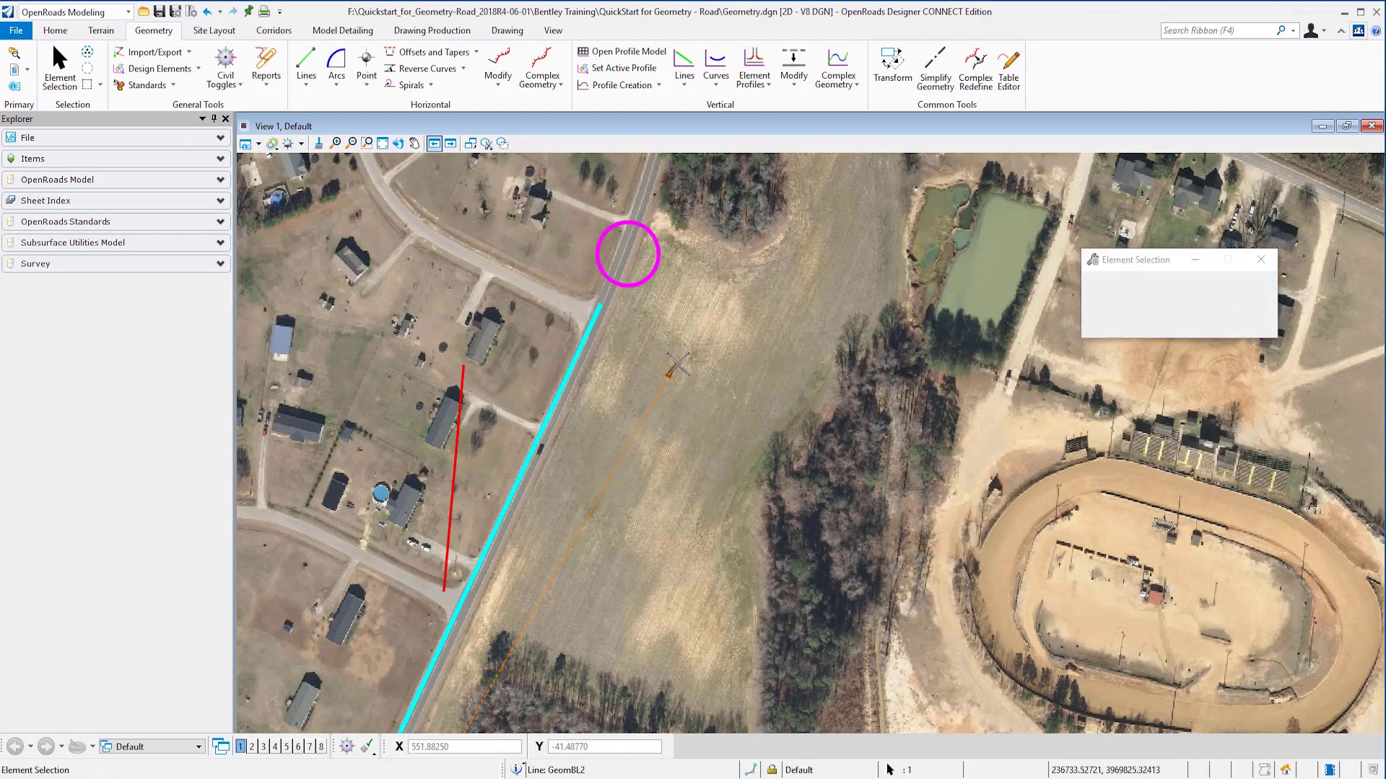
pyautogui.click(677, 368)
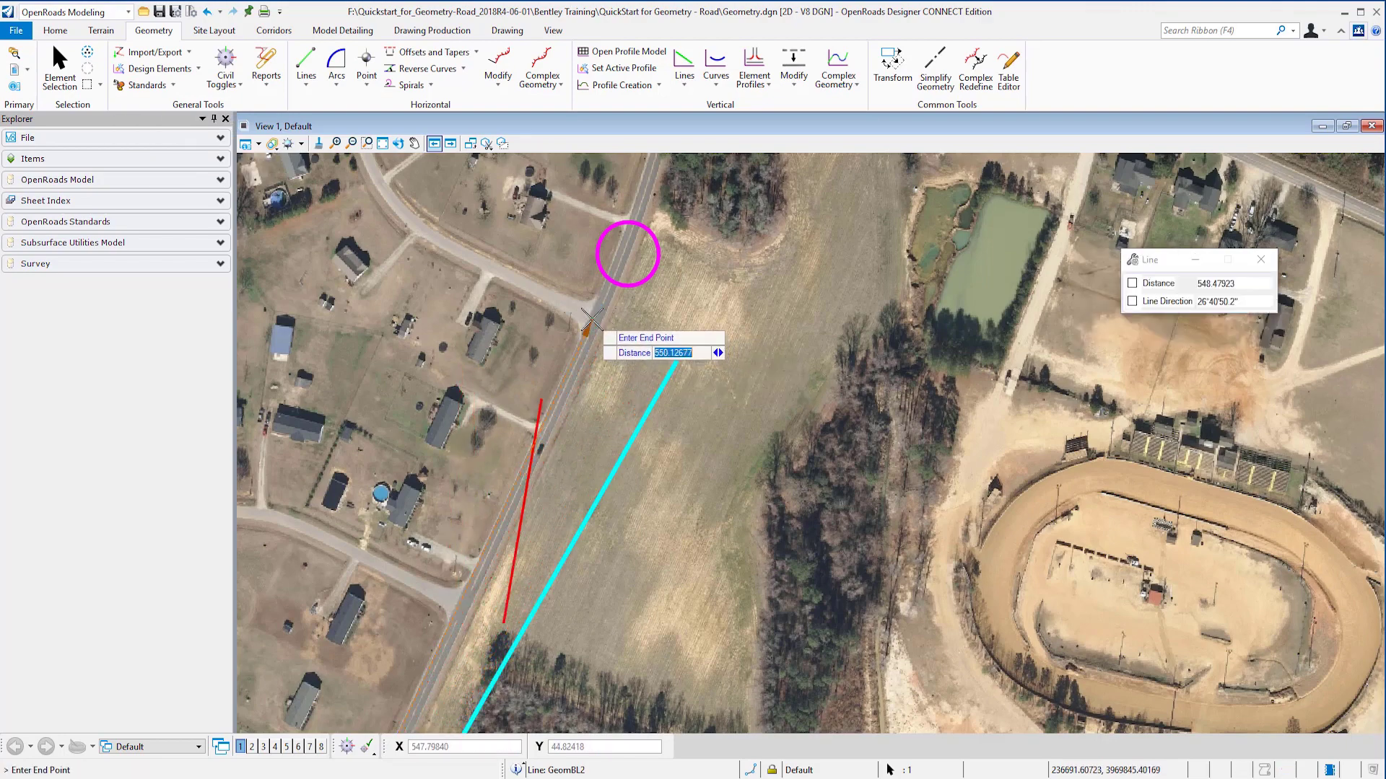
pyautogui.click(591, 320)
# Step: Select the skewed offset line and examine its end offset and end distance manipulators
pyautogui.scroll(-1, 382, 417)
pyautogui.moveTo(356, 417); pyautogui.dragTo(569, 396, button='middle')
pyautogui.click(623, 399)
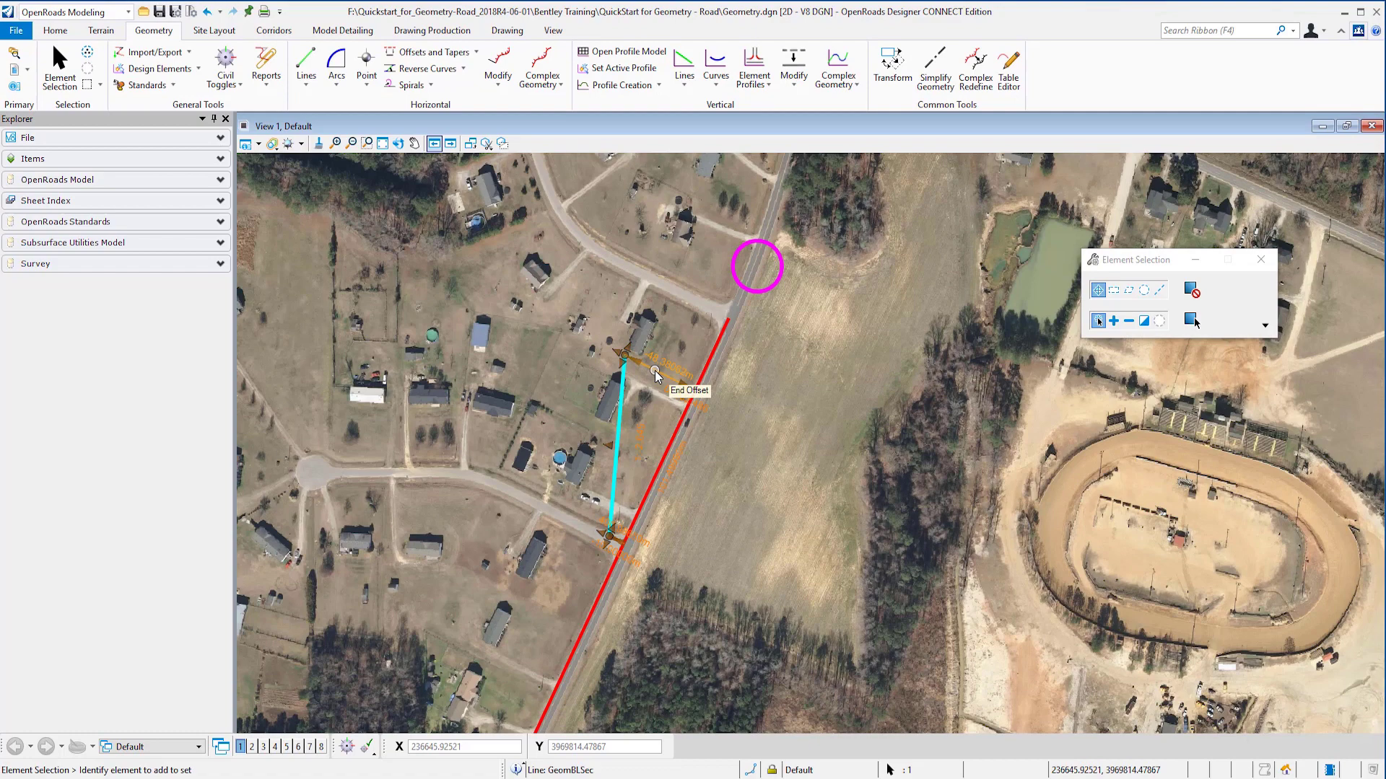
pyautogui.click(655, 370)
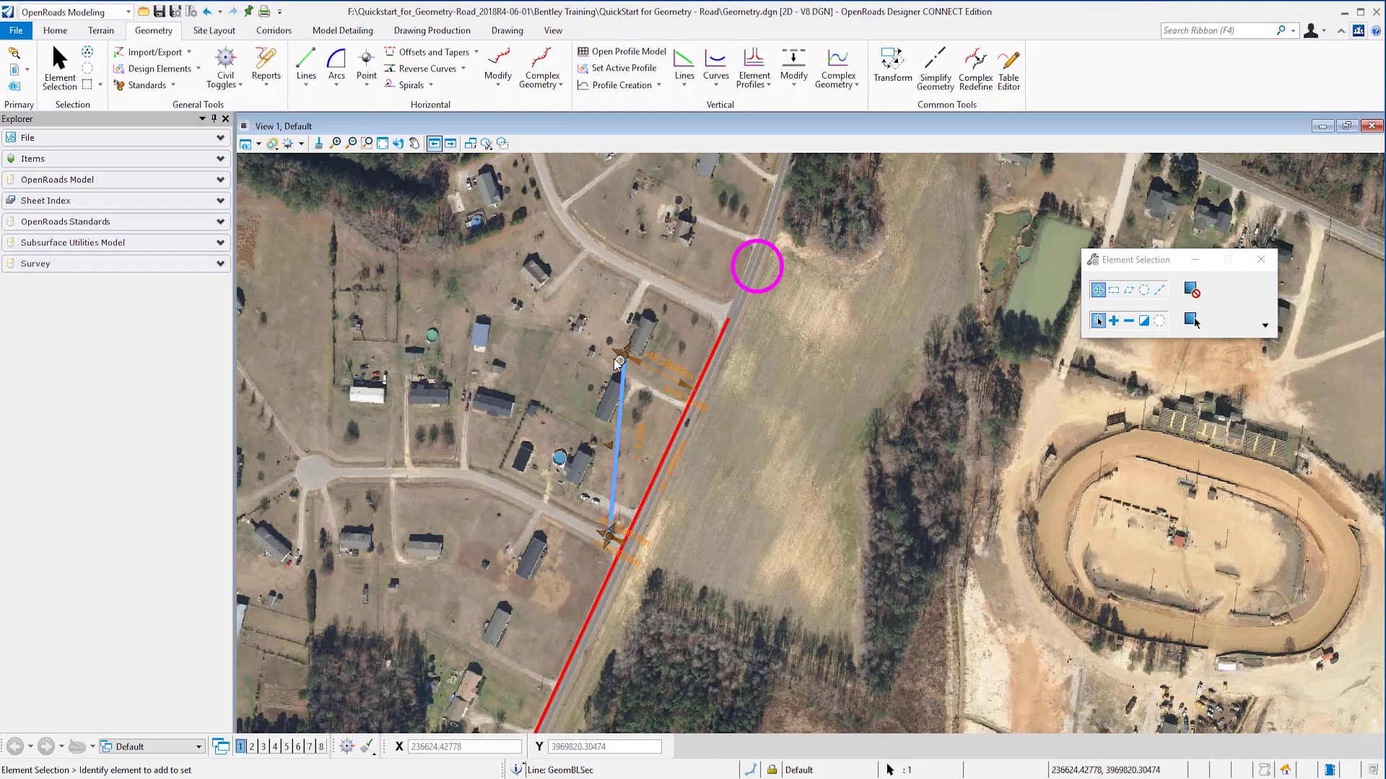
pyautogui.click(689, 407)
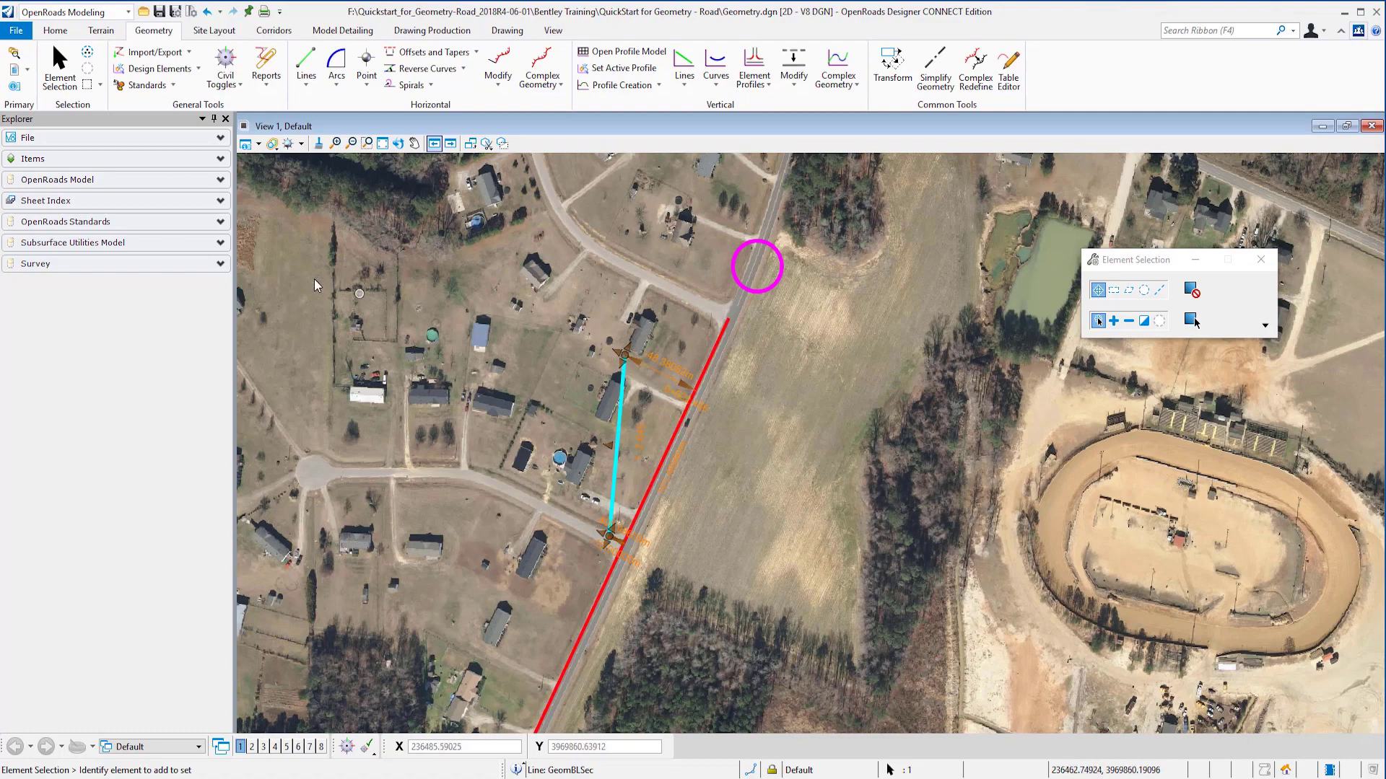
# Step: Expand the OpenRoads model of Geometry.dgn down to the Geom_Baseline elements under Alignments
pyautogui.click(141, 185)
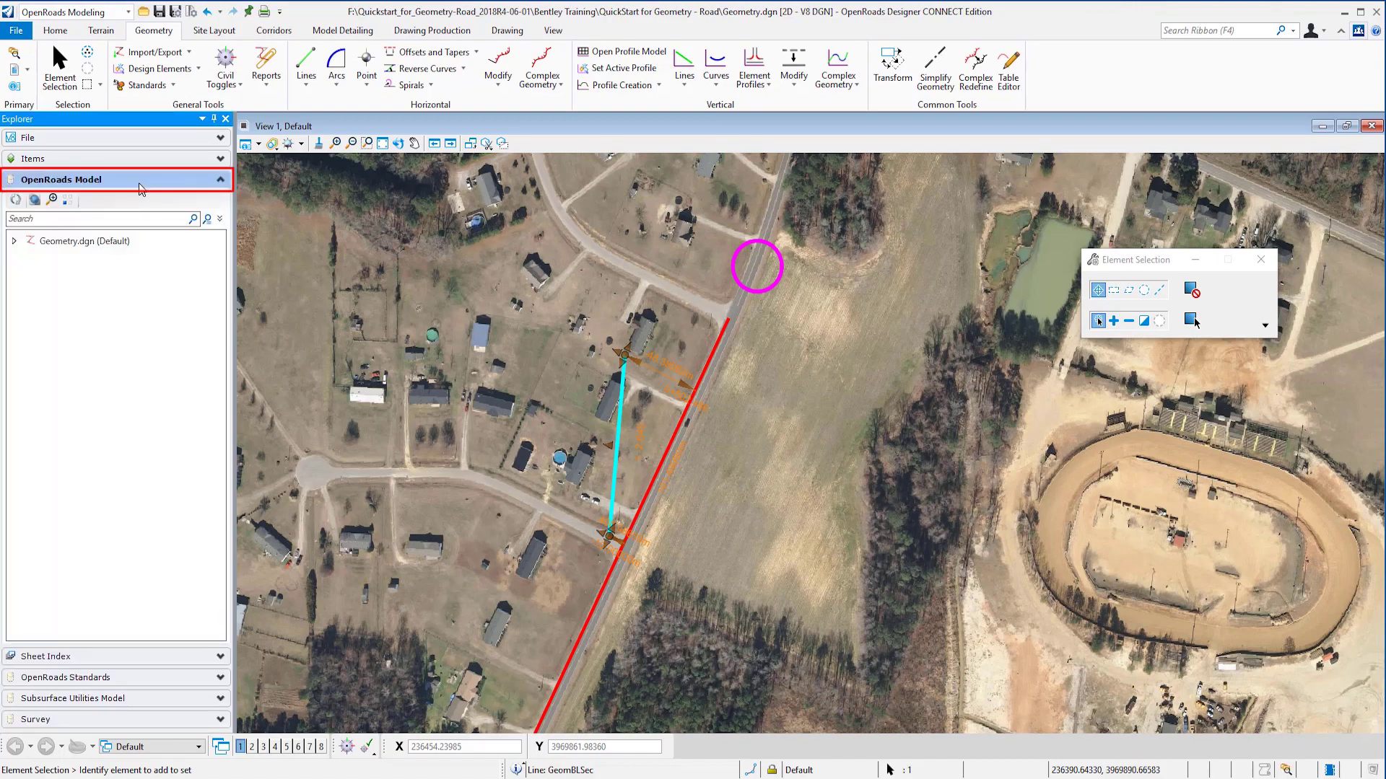
pyautogui.click(14, 241)
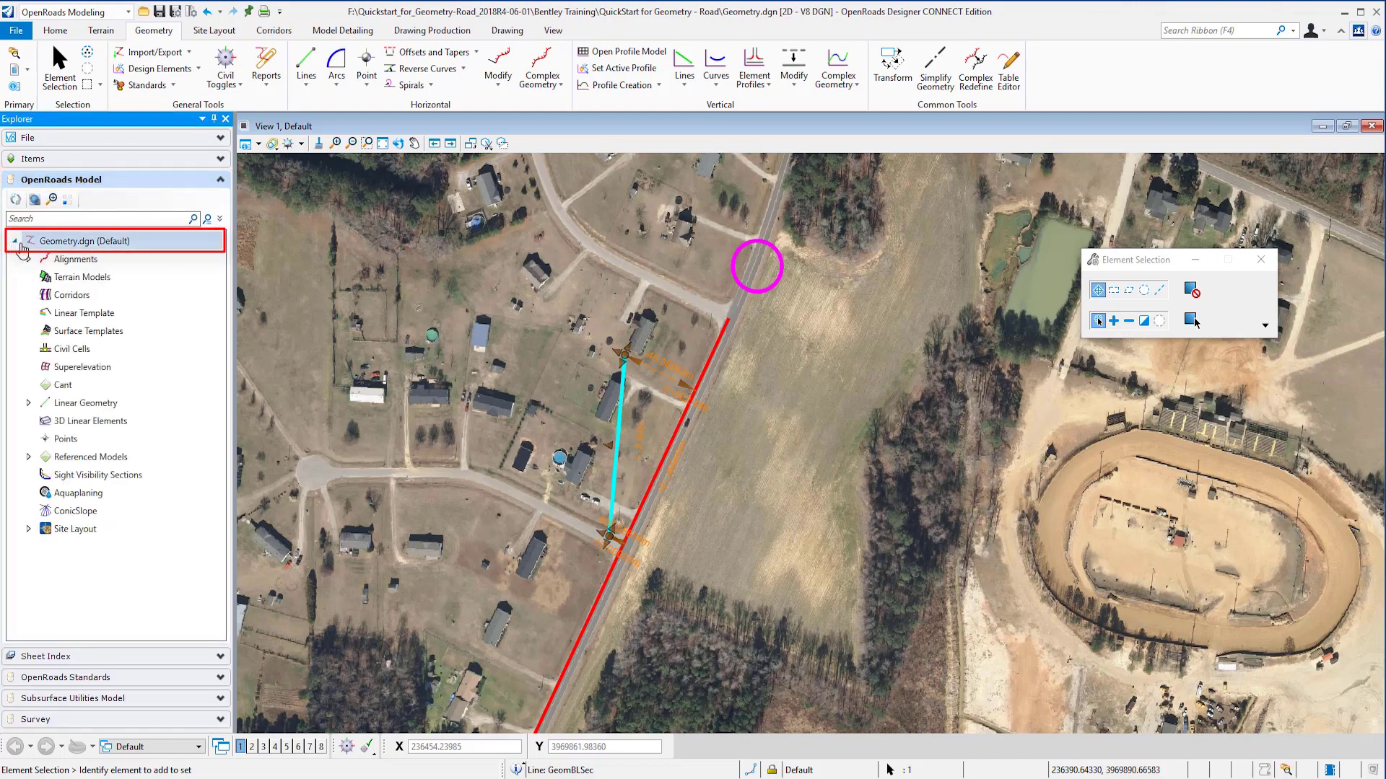
pyautogui.click(29, 258)
pyautogui.click(45, 278)
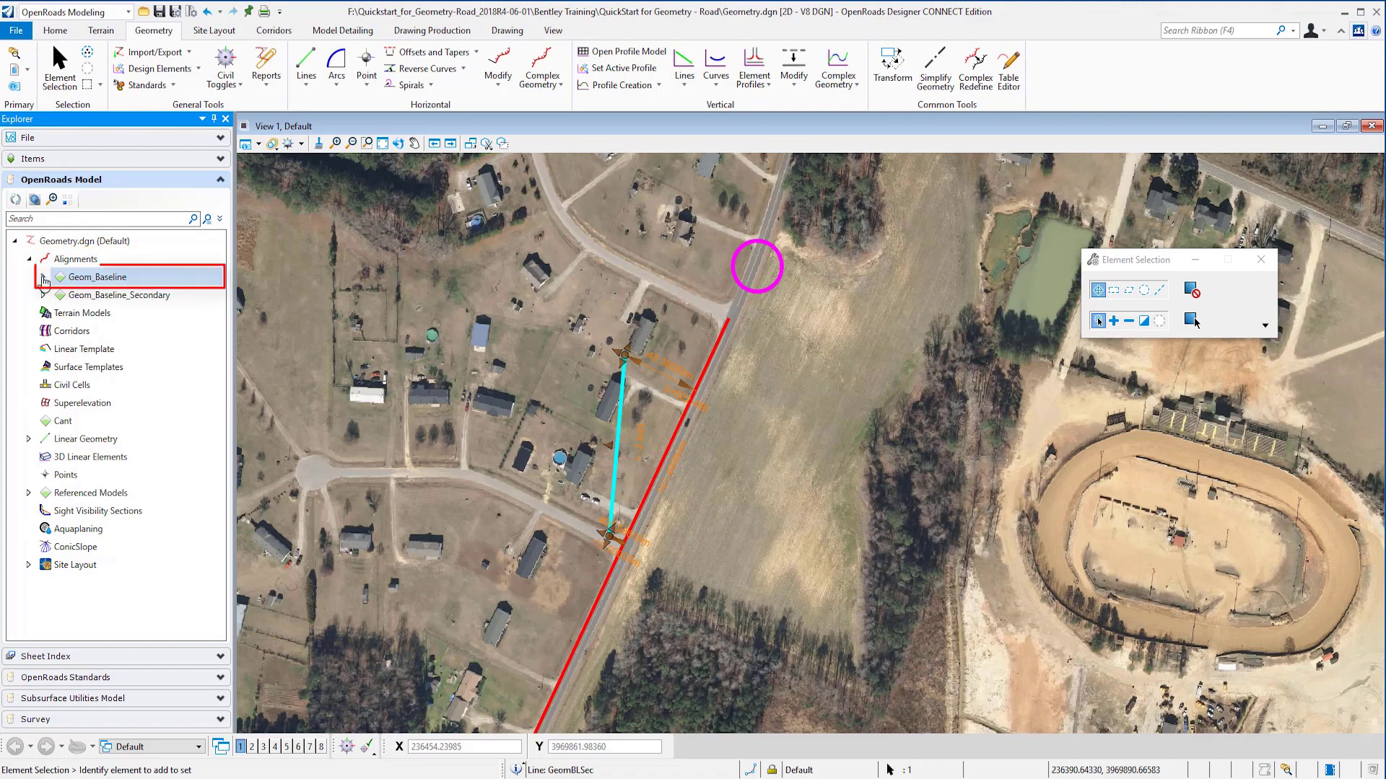
pyautogui.click(43, 278)
# Step: Expand the GeomBL6 <Interval> line under Geom_Baseline and select it to locate it in the drawing
pyautogui.scroll(-3, 620, 452)
pyautogui.moveTo(621, 452); pyautogui.dragTo(654, 316, button='middle')
pyautogui.click(72, 313)
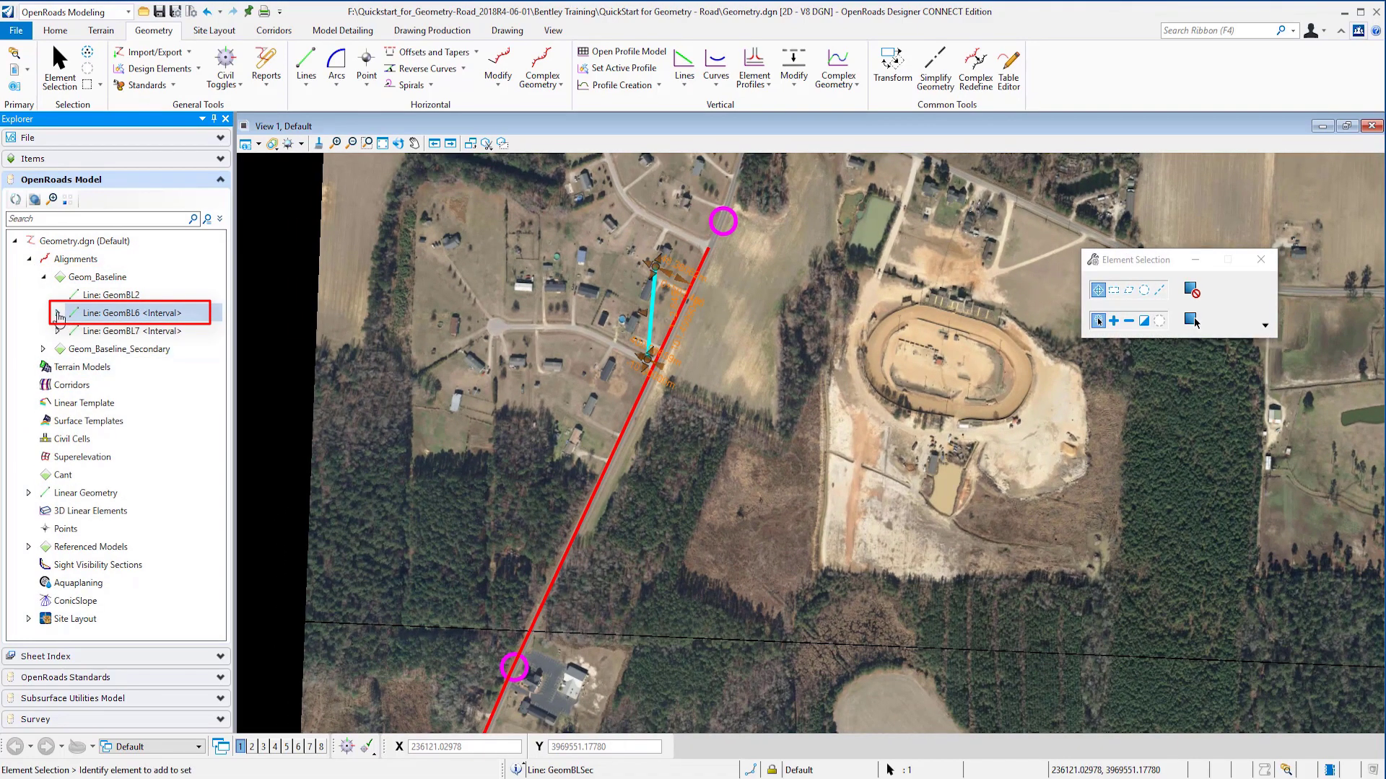
pyautogui.click(58, 313)
pyautogui.click(151, 316)
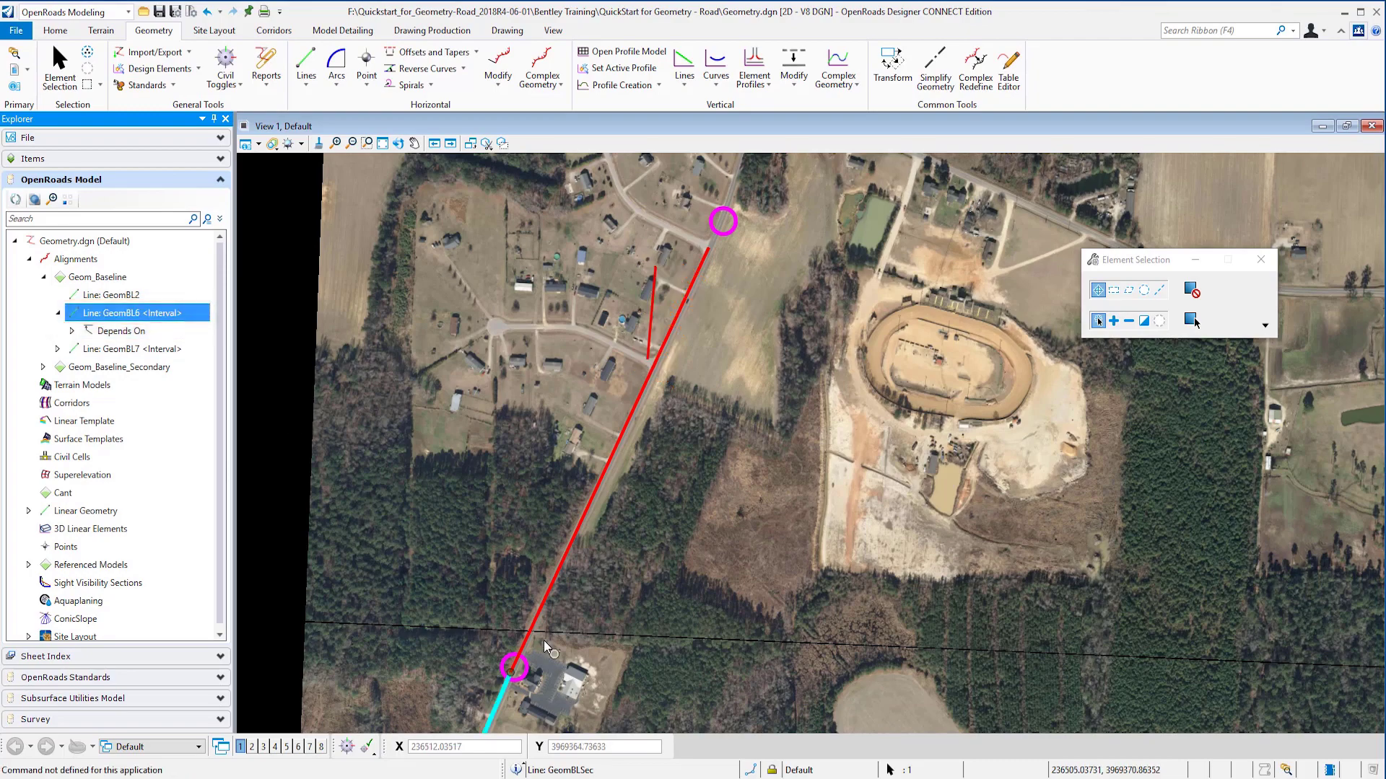
# Step: At the road intersection, examine what the GeomBL6 interval depends on by selecting its parent line GeomBL1
pyautogui.moveTo(543, 640); pyautogui.dragTo(605, 435, button='middle')
pyautogui.scroll(8, 511, 626)
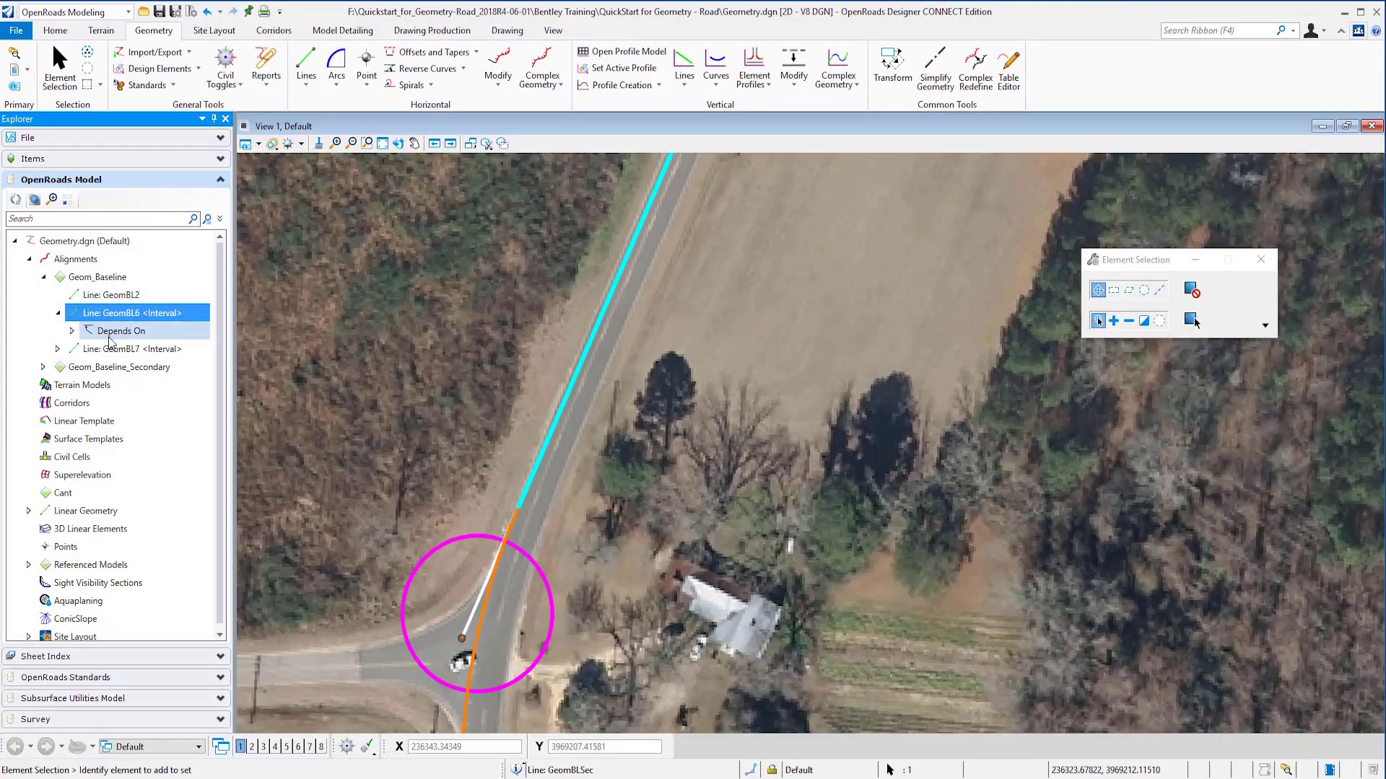
pyautogui.click(71, 330)
pyautogui.click(152, 351)
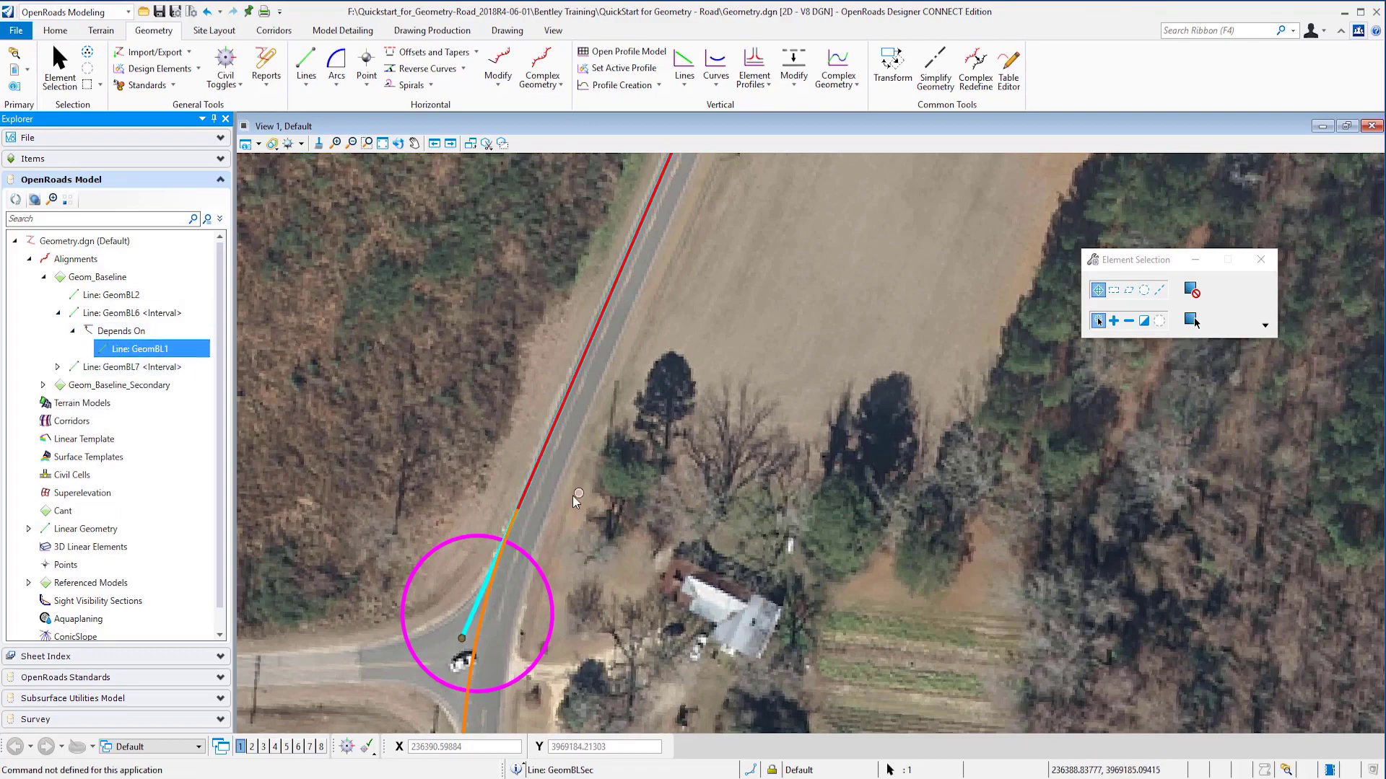